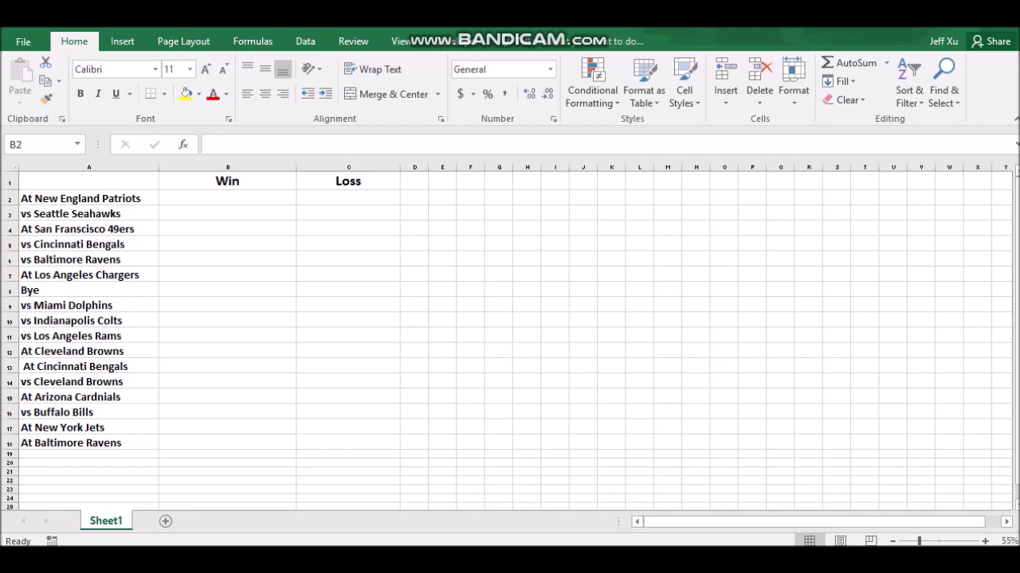
# Enter Loss in cell C2 for the New England Patriots game, formatted in bold at font size 16.
pyautogui.doubleClick(348, 198)
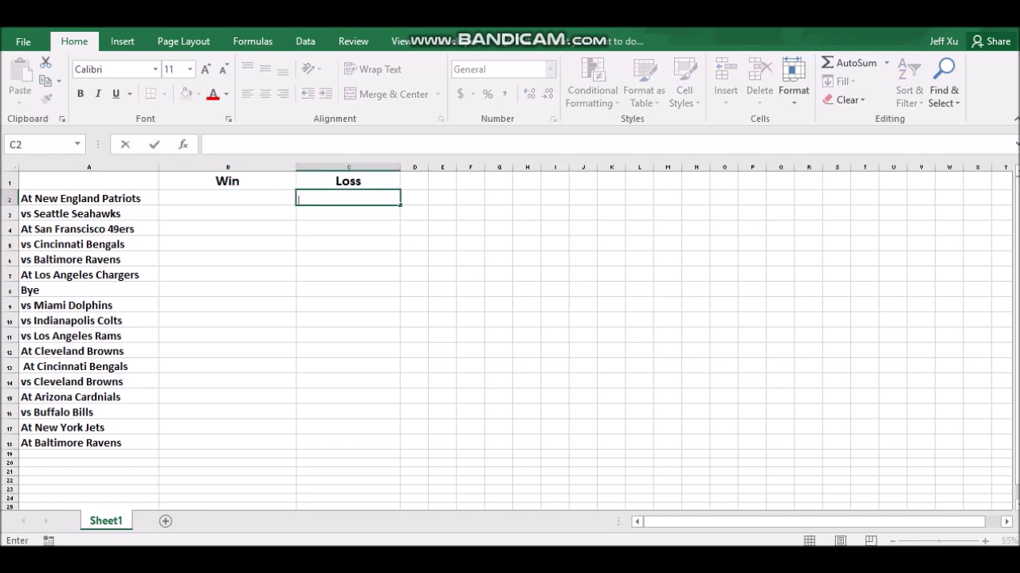
pyautogui.write('Loss')
pyautogui.moveTo(314, 200); pyautogui.dragTo(297, 200)
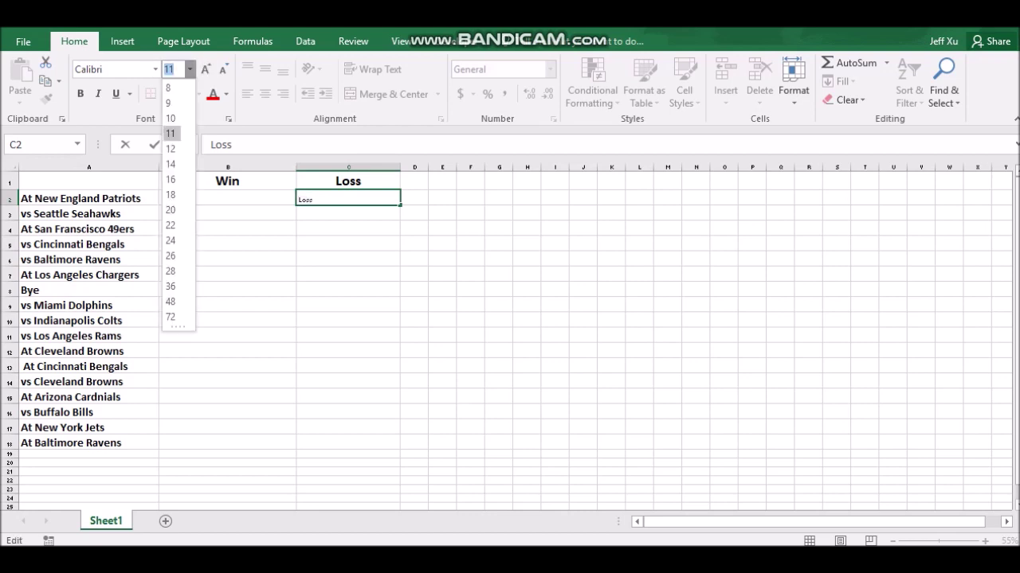
pyautogui.press('Down')
pyautogui.press('Down')
pyautogui.press('Down')
pyautogui.press('Return')
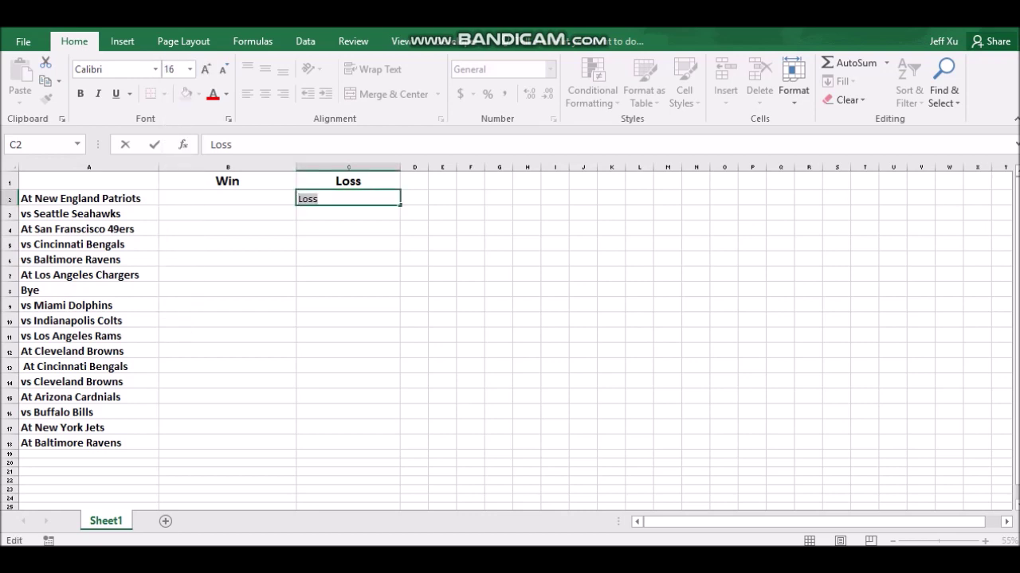
pyautogui.hotkey('ctrl', 'b')
pyautogui.click(348, 245)
# Center the Loss entry in cell C2 and set its font size to 20.
pyautogui.click(348, 198)
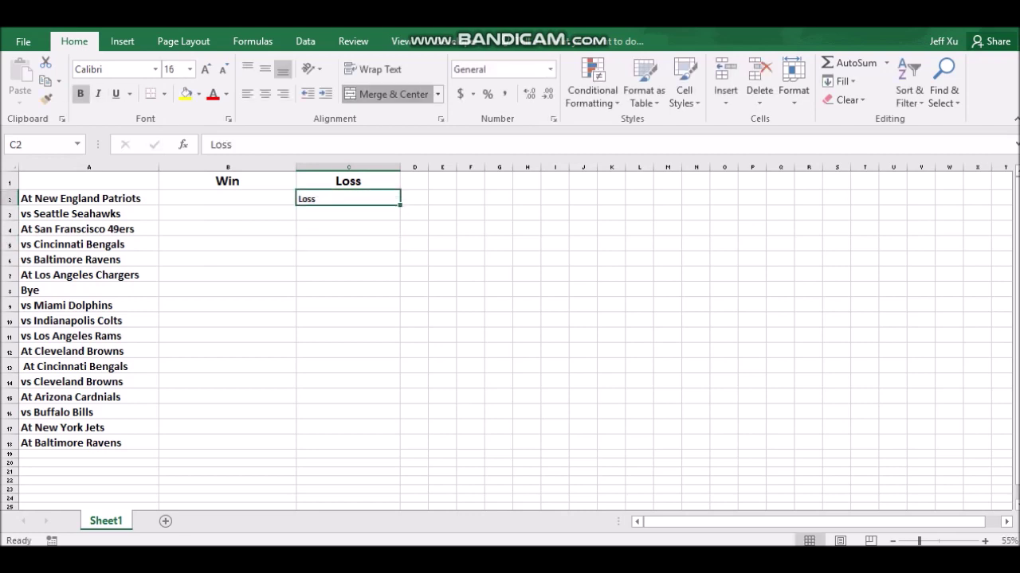
pyautogui.click(266, 94)
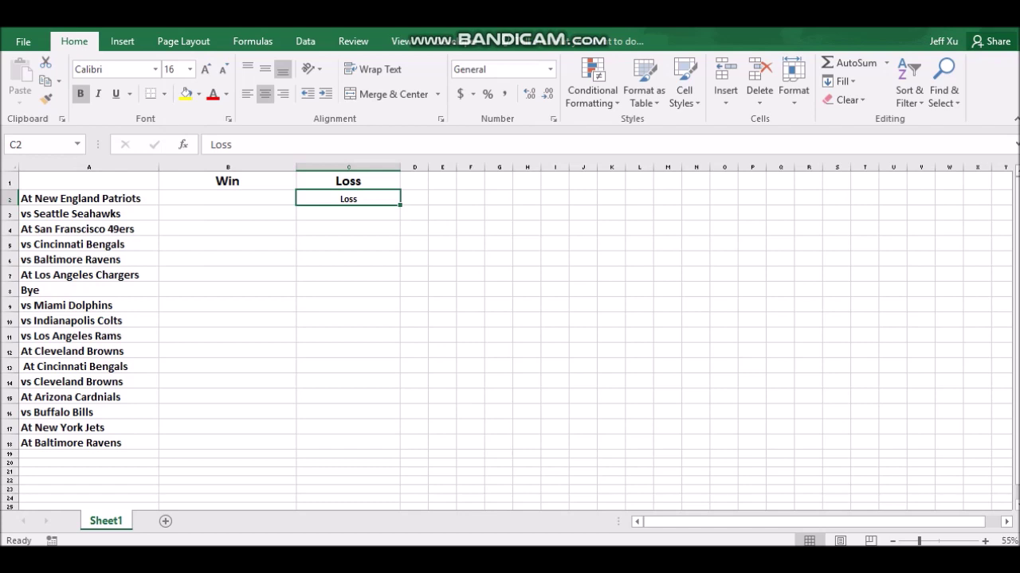
pyautogui.click(190, 69)
pyautogui.click(170, 213)
# Enter the record 0-1 in cell D2 beside the Patriots result and try setting its font size to 22.
pyautogui.click(414, 199)
pyautogui.write('0-1')
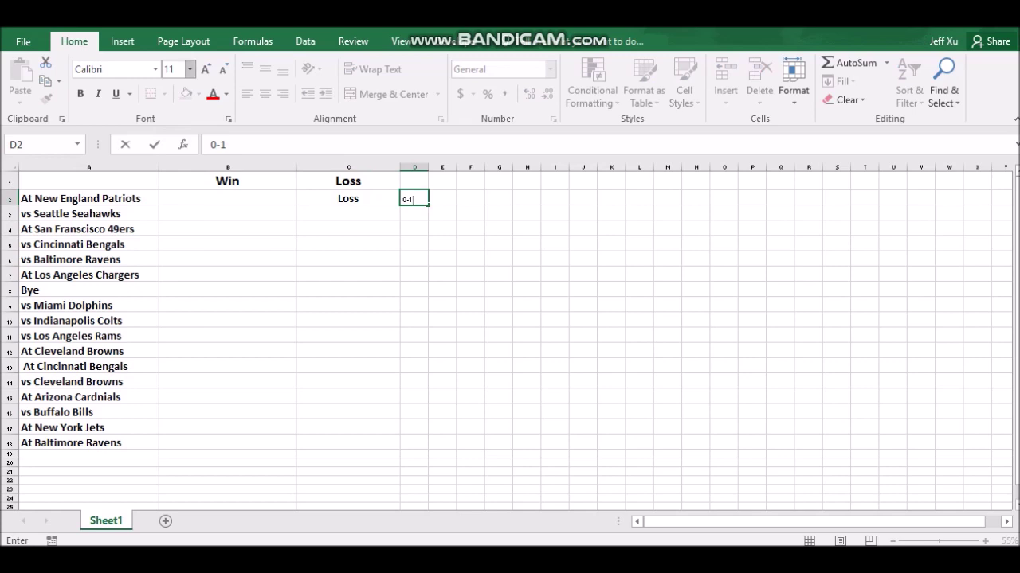
pyautogui.click(190, 69)
pyautogui.click(170, 225)
pyautogui.press('Return')
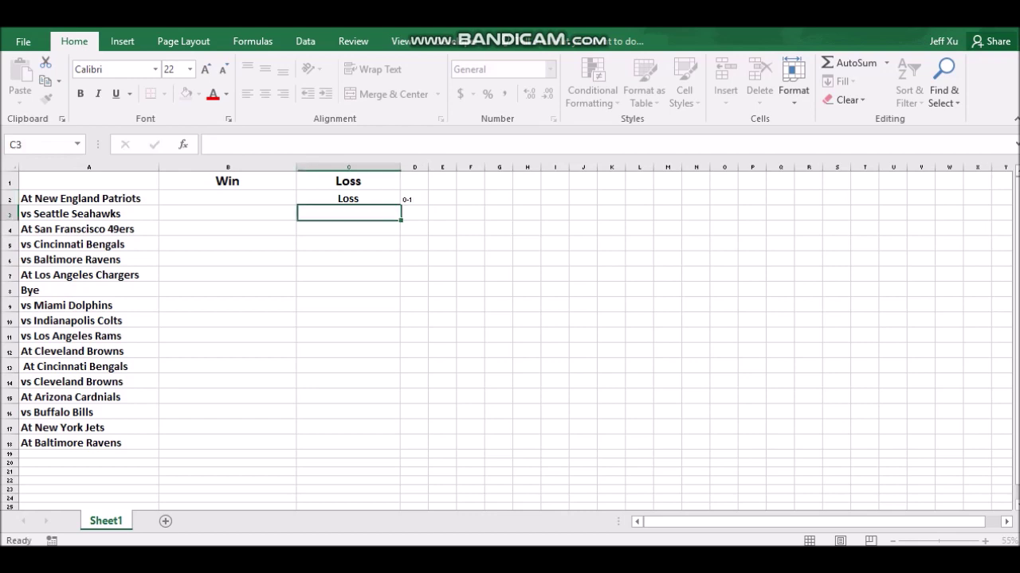
# Enter Loss in cell C3 for the Seattle Seahawks game and format it bold, centered, at font size 20.
pyautogui.write('Loss')
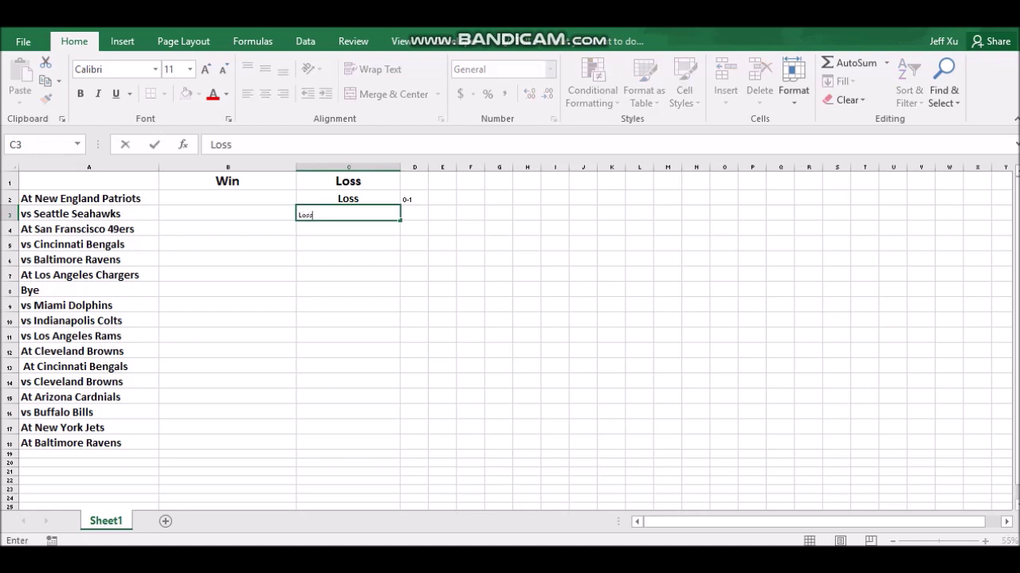
pyautogui.click(348, 199)
pyautogui.click(348, 214)
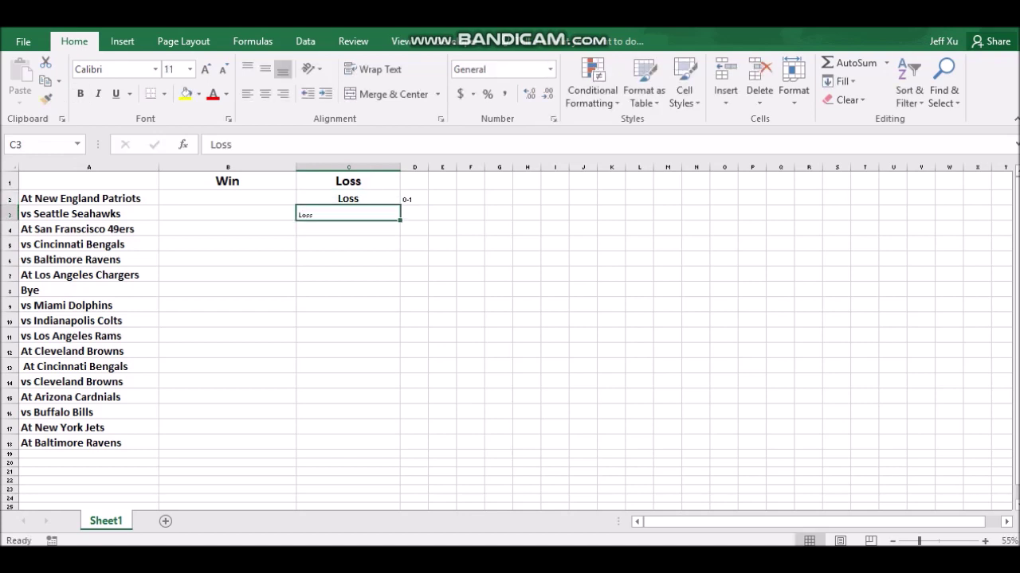
pyautogui.click(190, 69)
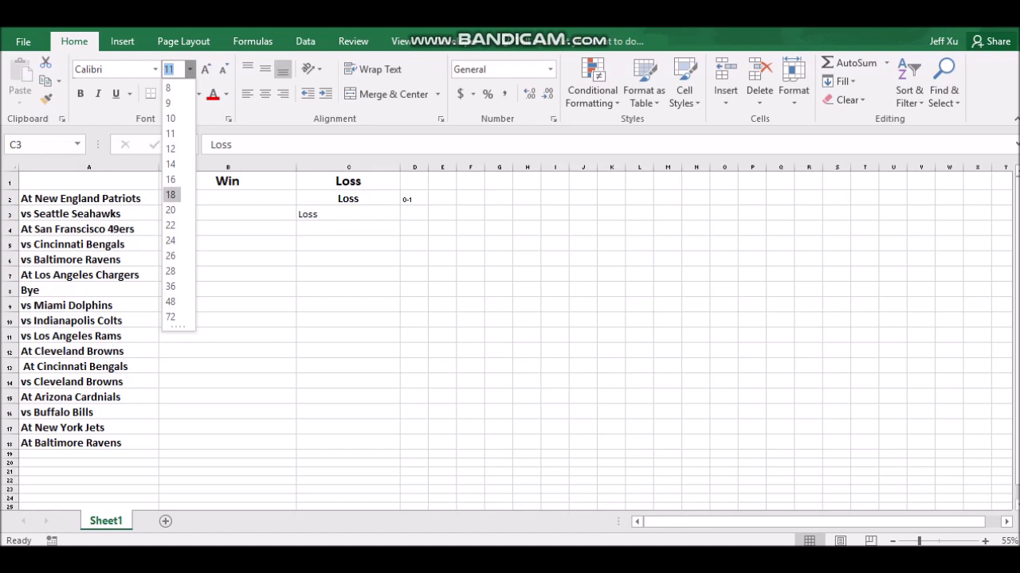
pyautogui.click(170, 195)
pyautogui.click(81, 94)
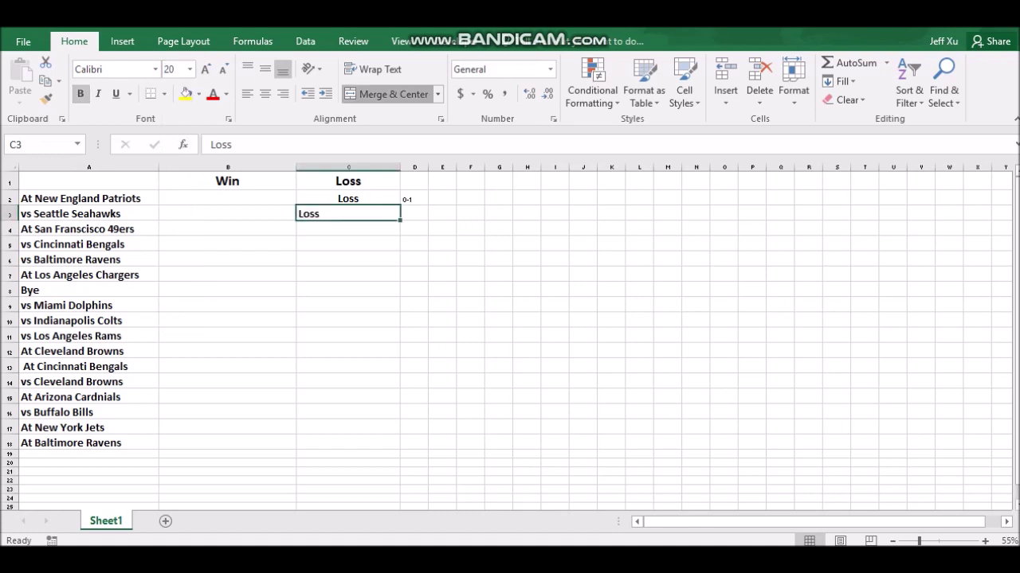
pyautogui.click(388, 94)
# Enter the record 0-2 in cell D3 beside the Seahawks result.
pyautogui.click(414, 214)
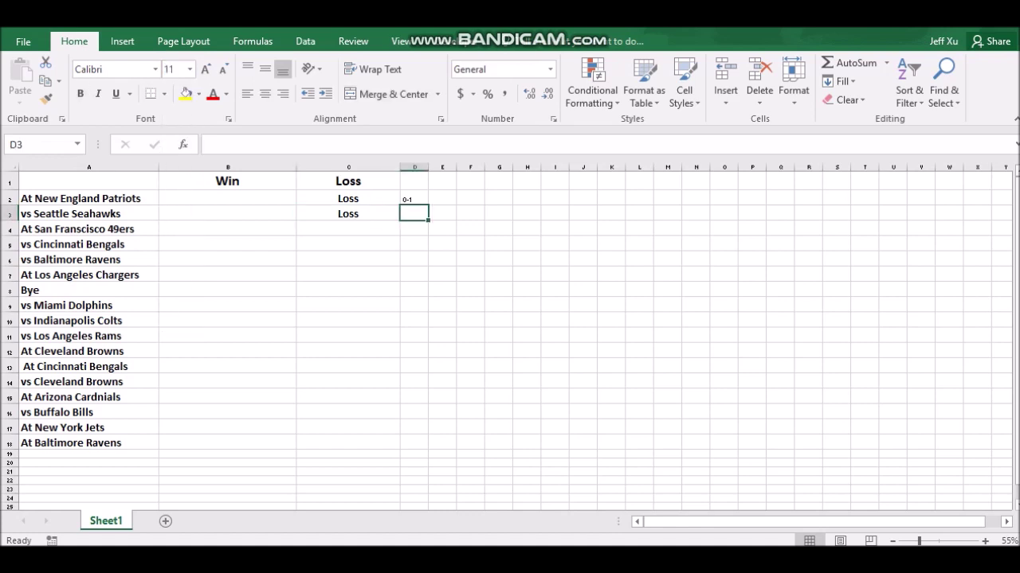
pyautogui.write('0-2')
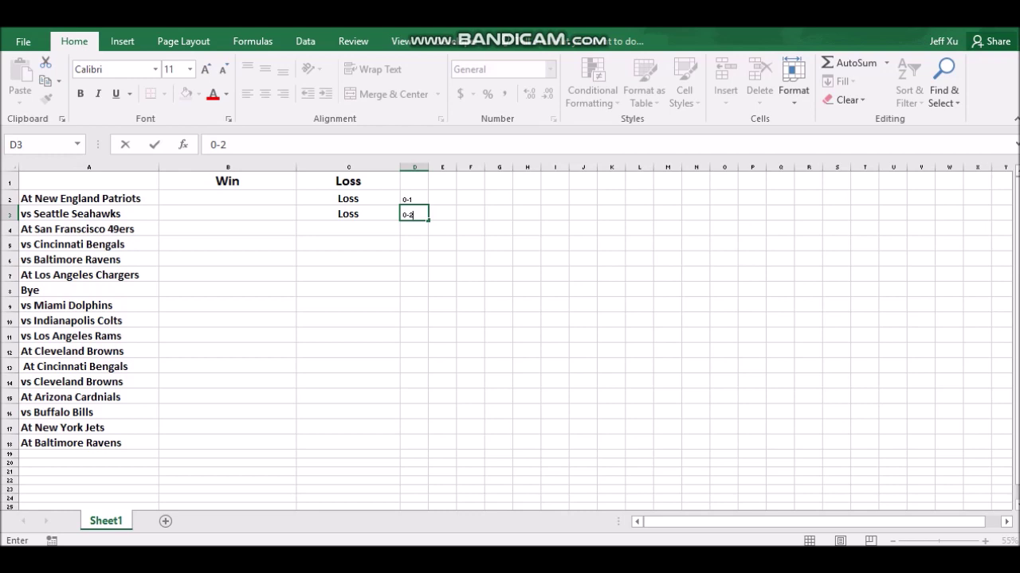
pyautogui.press('Return')
# Enter Win in cell B4 for the San Francisco 49ers game and format it bold, centered, at font size 20.
pyautogui.write('Win')
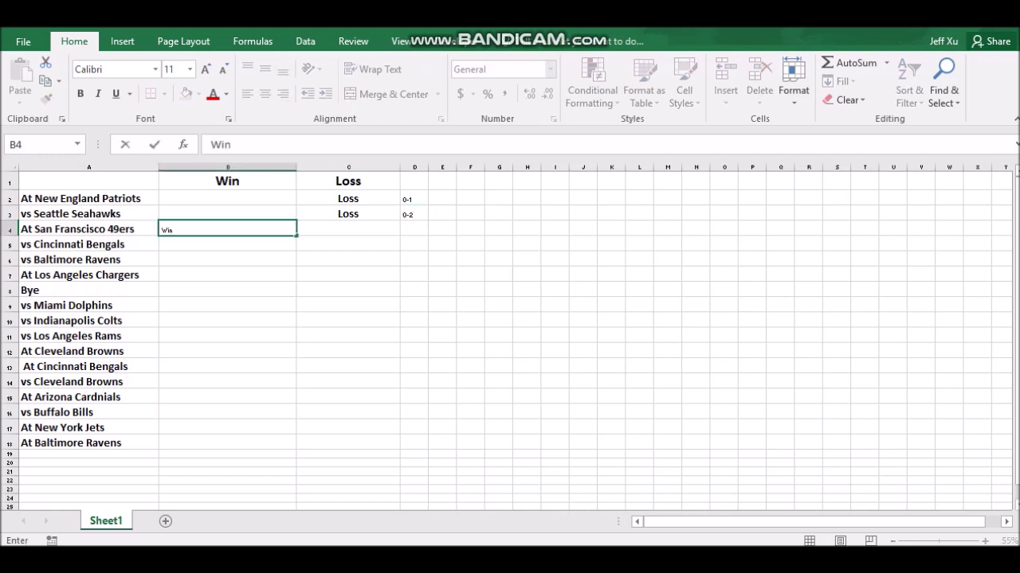
pyautogui.press('F2')
pyautogui.click(190, 69)
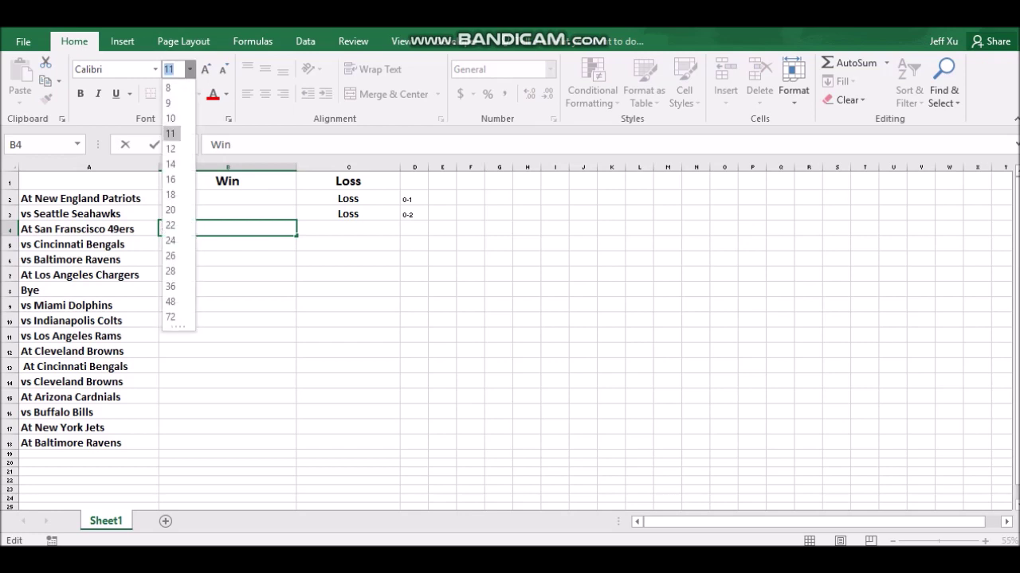
pyautogui.click(171, 205)
pyautogui.doubleClick(167, 230)
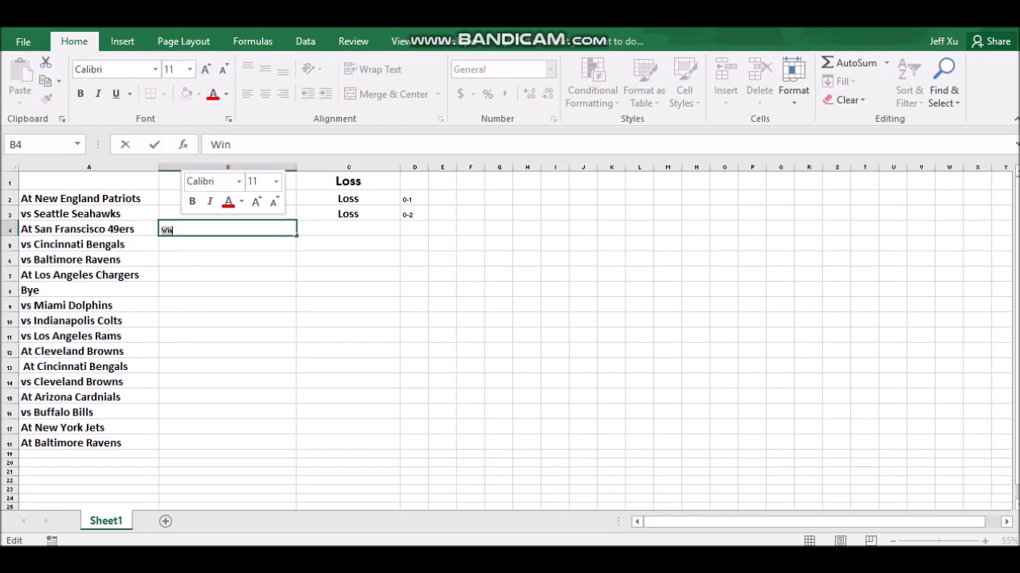
pyautogui.click(189, 70)
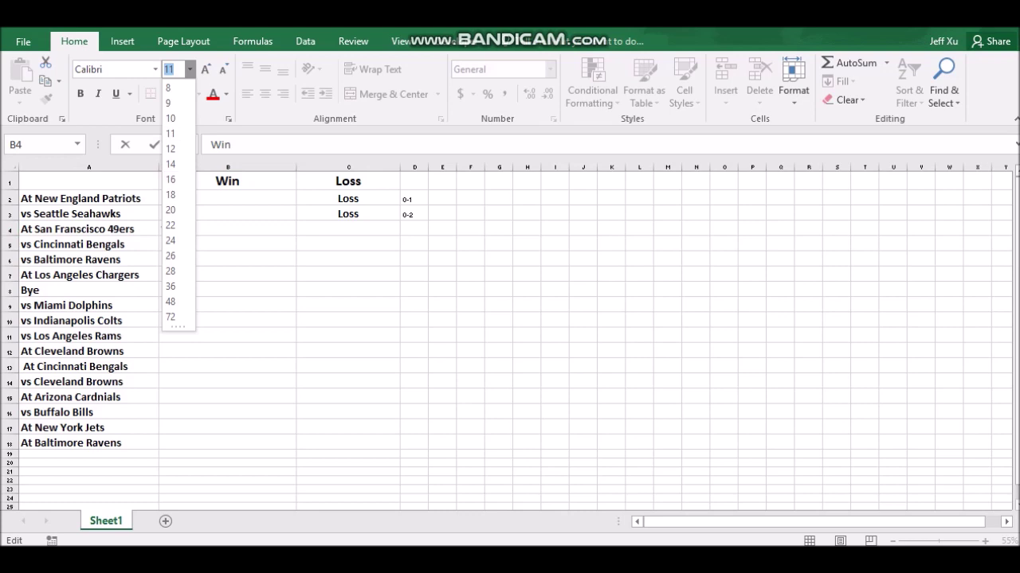
pyautogui.click(171, 209)
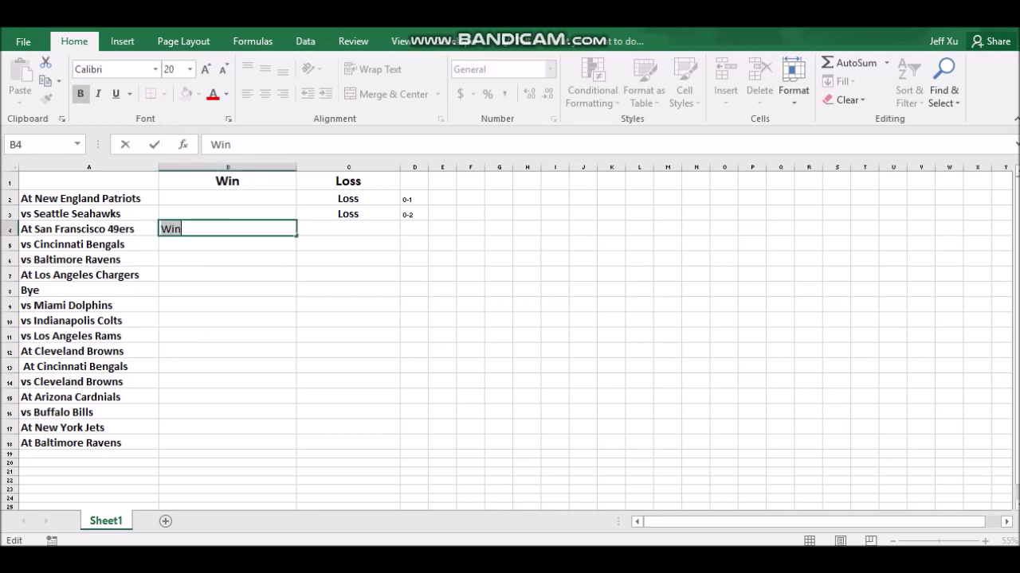
pyautogui.click(80, 93)
pyautogui.click(227, 290)
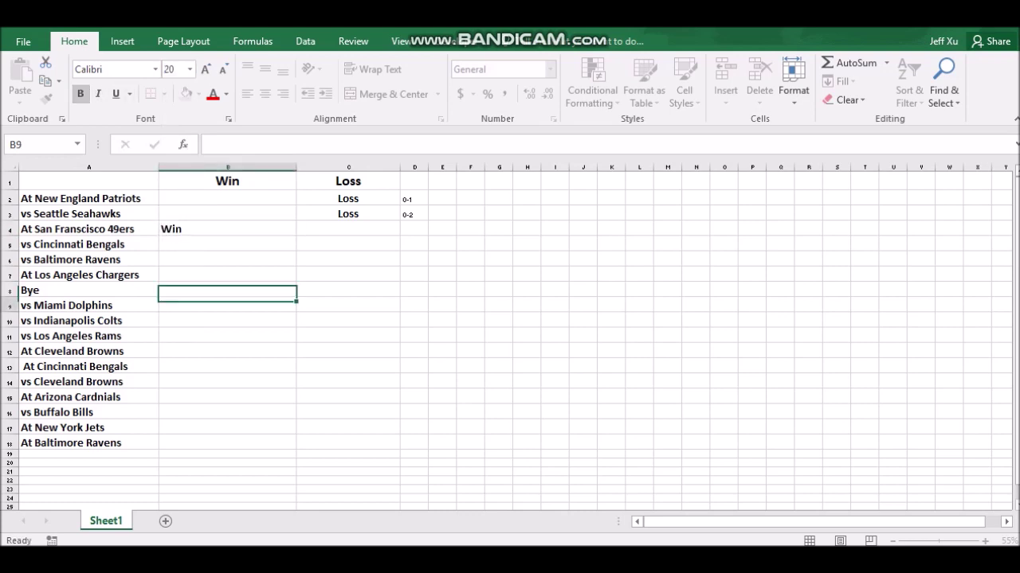
pyautogui.click(227, 305)
pyautogui.click(227, 229)
pyautogui.click(388, 93)
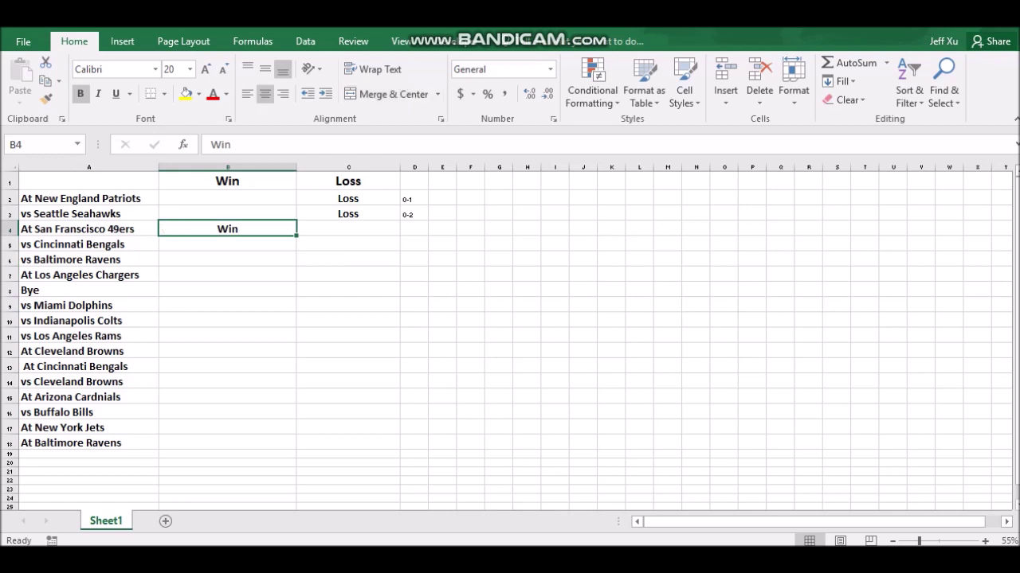
# Enter the record 1-2 in cell D4 beside the 49ers result.
pyautogui.click(414, 229)
pyautogui.write('1-2')
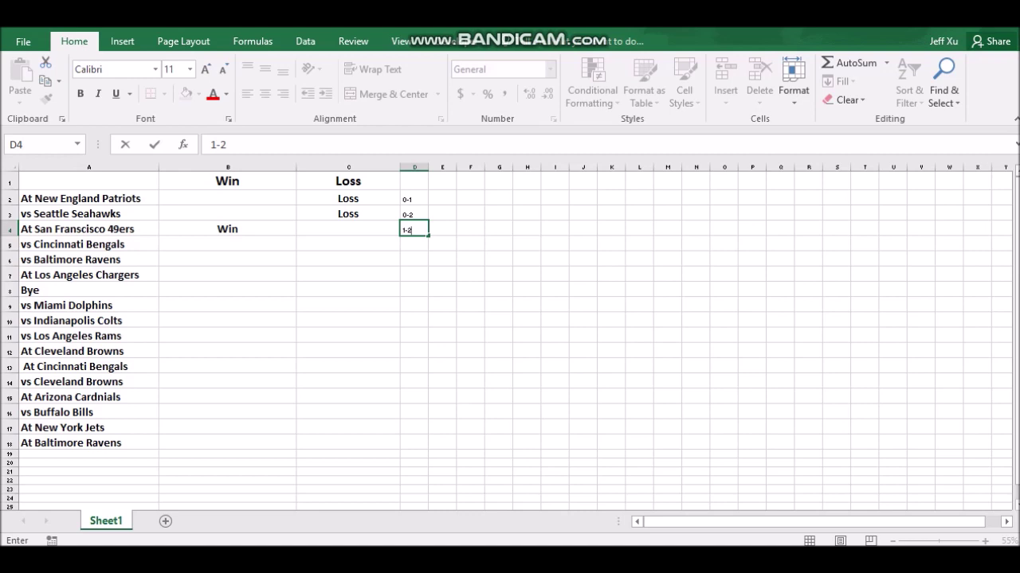
pyautogui.press('Return')
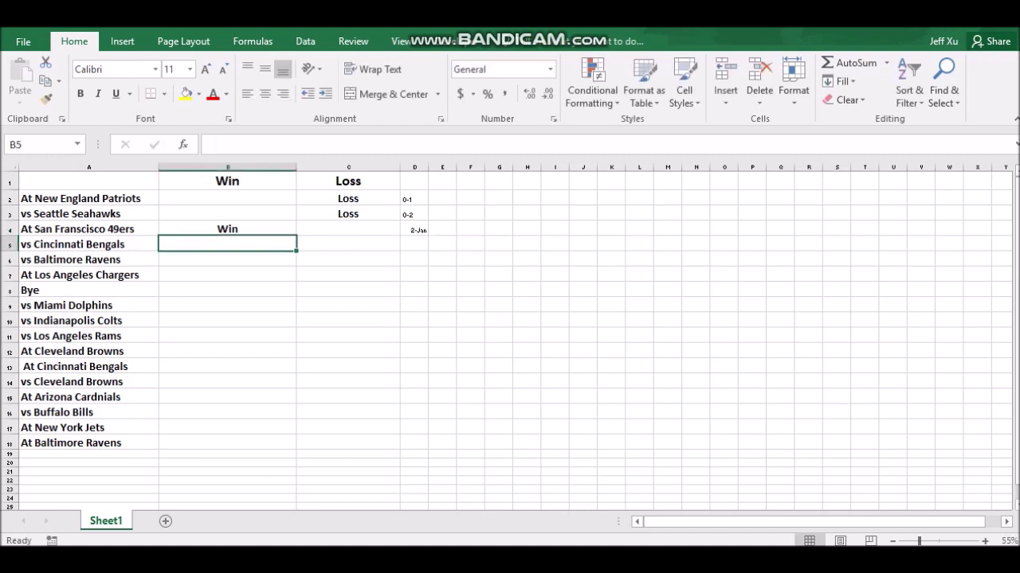
# Enter Win in cell B5 for the home Cincinnati Bengals game and format it bold, centered, at font size 20.
pyautogui.write('Win')
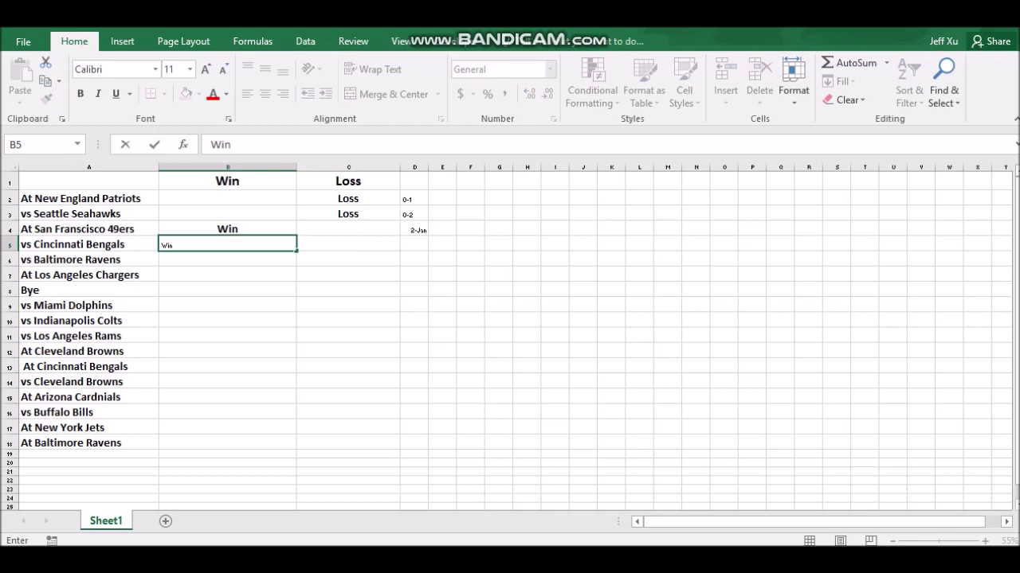
pyautogui.doubleClick(167, 245)
pyautogui.click(189, 69)
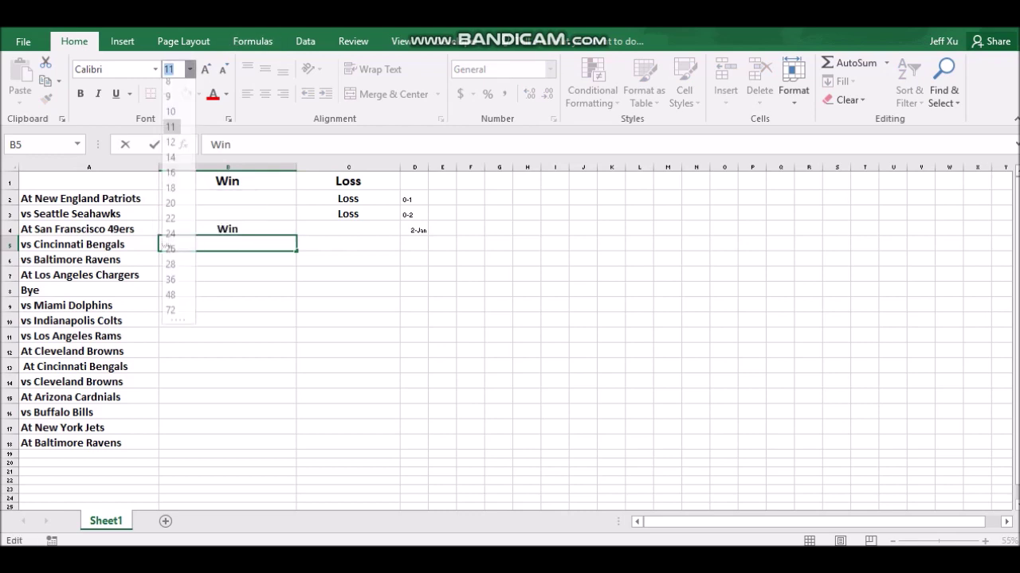
pyautogui.click(171, 202)
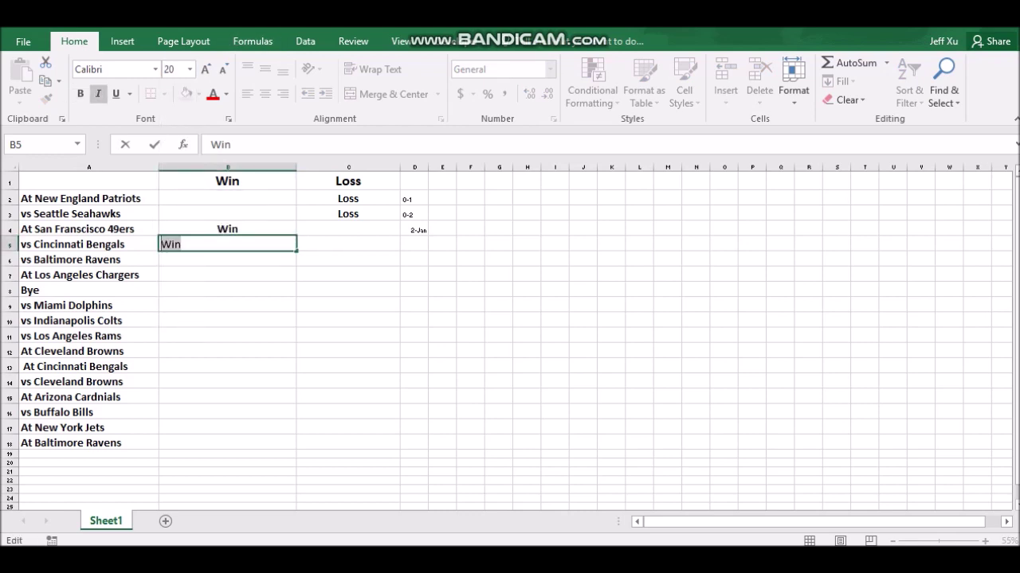
pyautogui.click(80, 94)
pyautogui.press('Return')
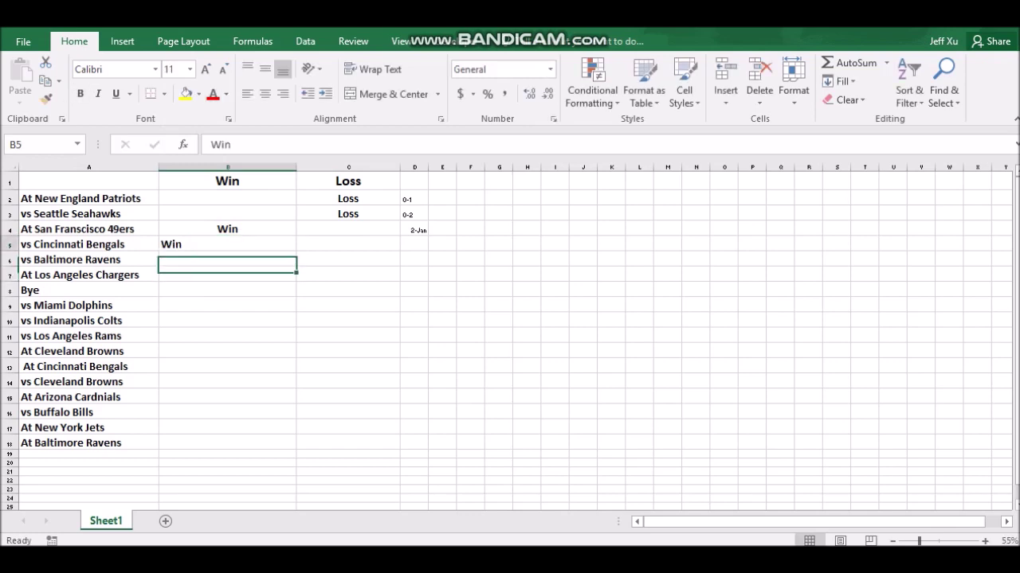
pyautogui.click(227, 245)
pyautogui.click(393, 94)
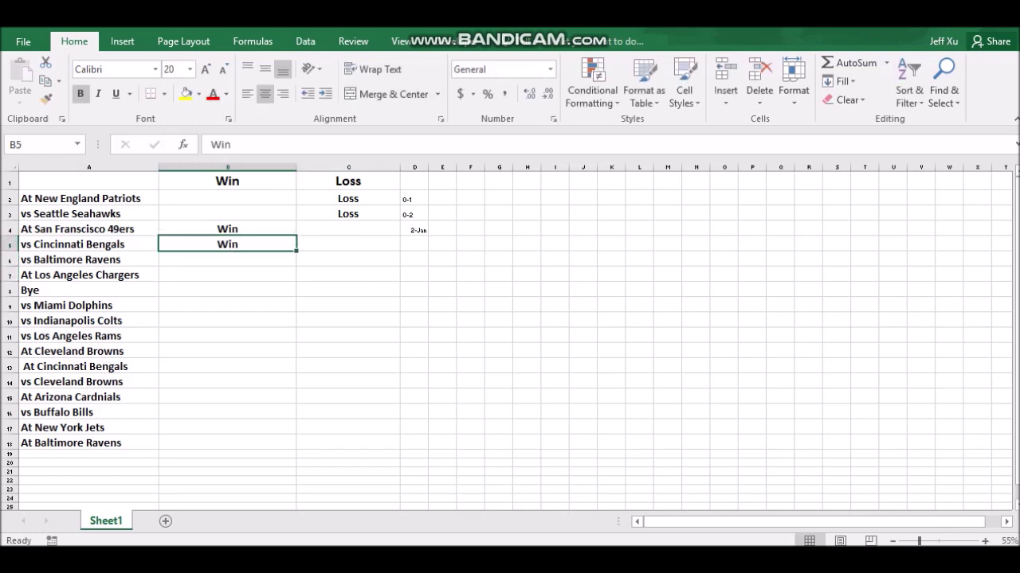
# Re-enter the record in cell D4 as 1-2.
pyautogui.click(415, 229)
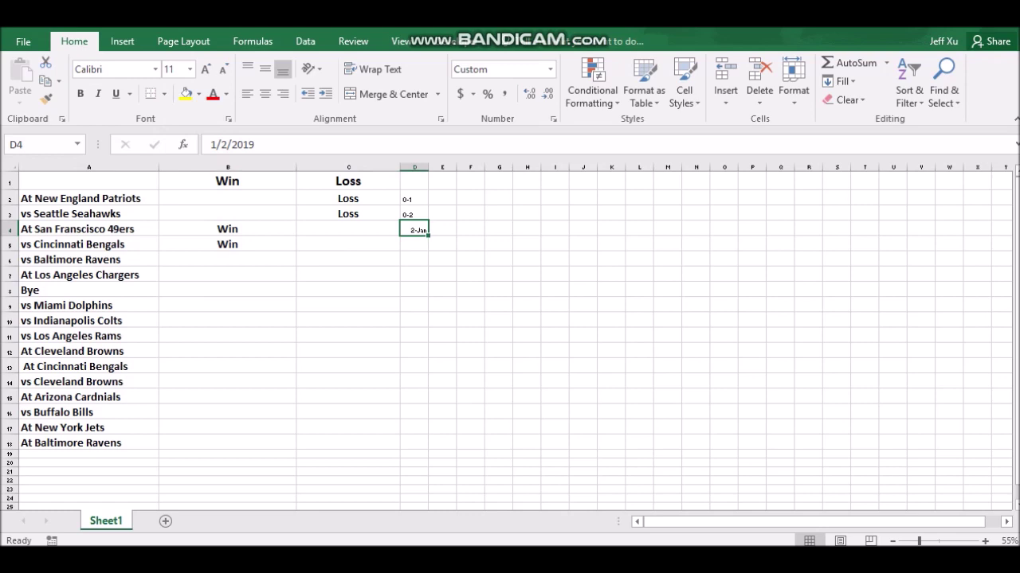
pyautogui.write('1-2')
pyautogui.press('Return')
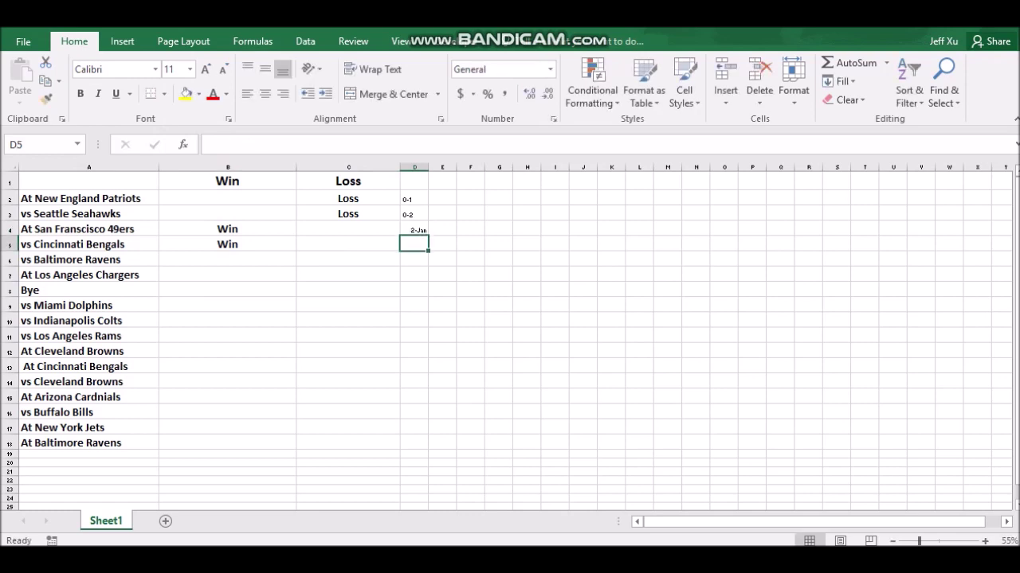
# Try to fix cell D4 by setting its number format to General, clearing it and entering 1-2 again.
pyautogui.click(415, 229)
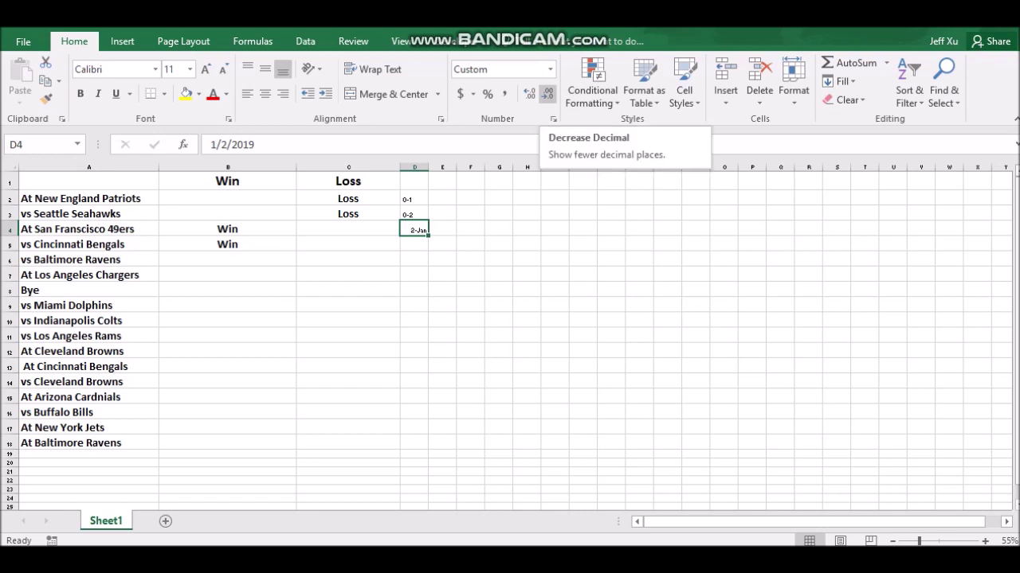
pyautogui.click(549, 69)
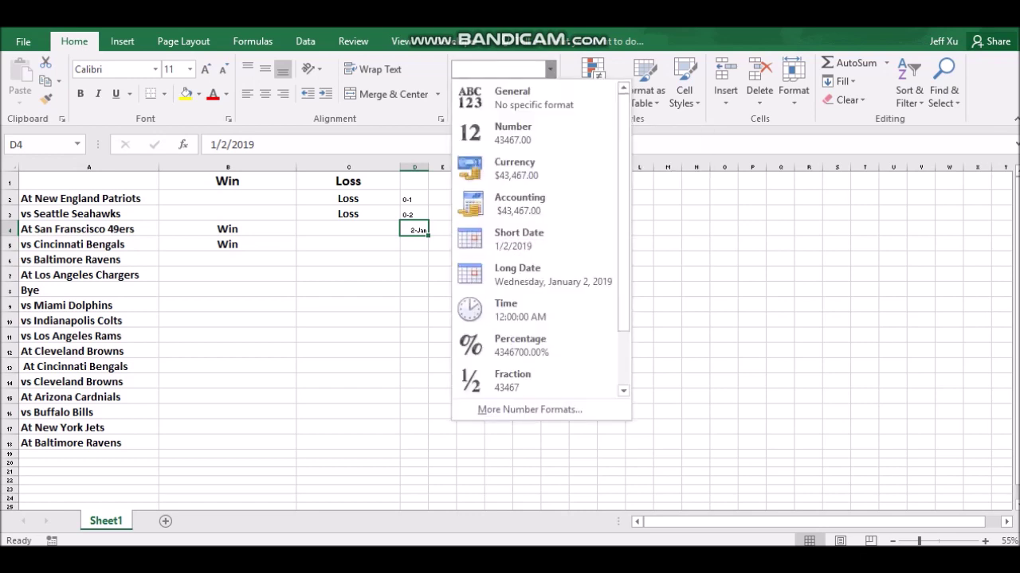
pyautogui.click(513, 96)
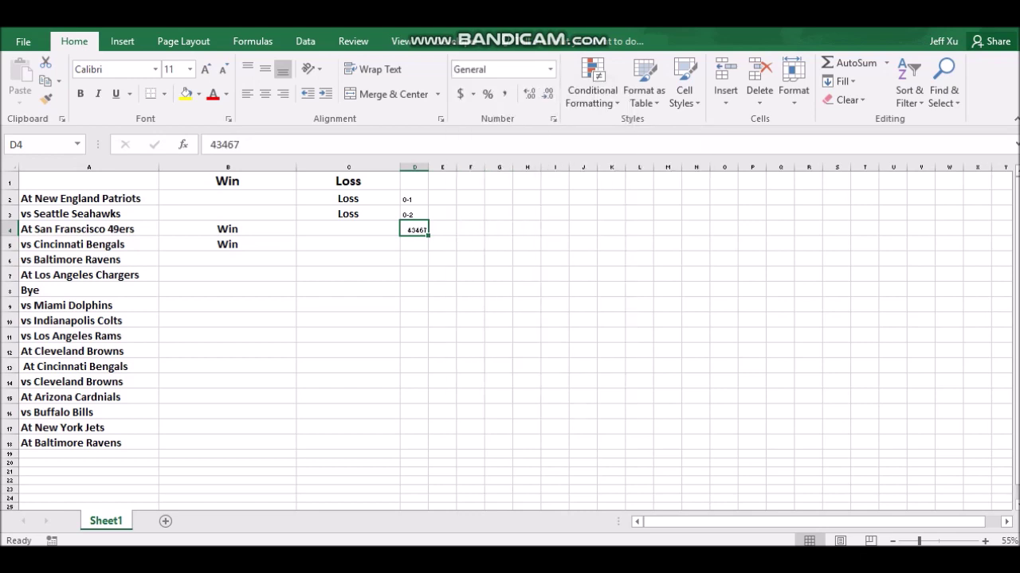
pyautogui.press('BackSpace')
pyautogui.write('1-2')
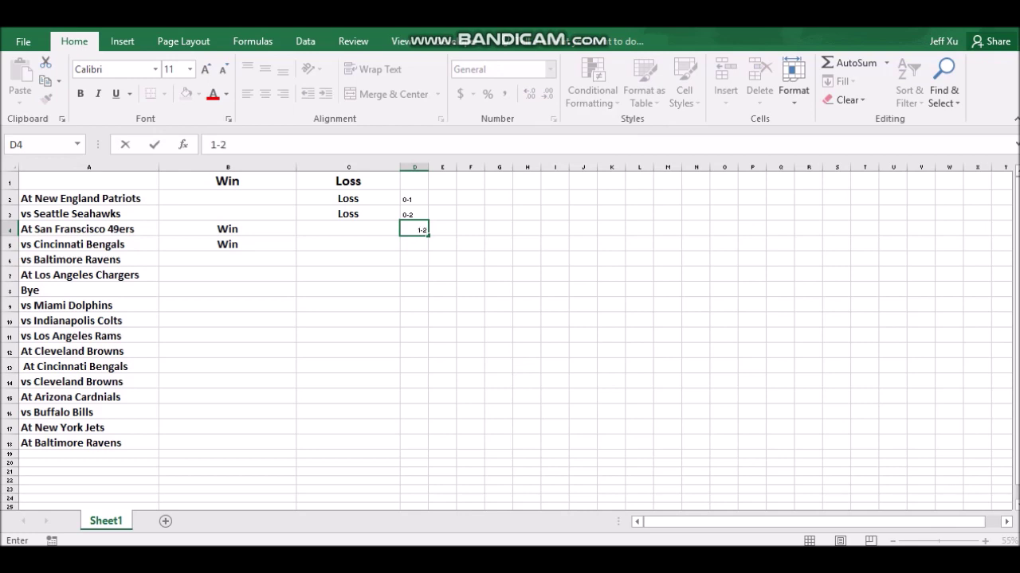
pyautogui.click(414, 290)
# Try to fix cell D4 by choosing the General code among the custom number formats and entering 1-2 again.
pyautogui.click(415, 229)
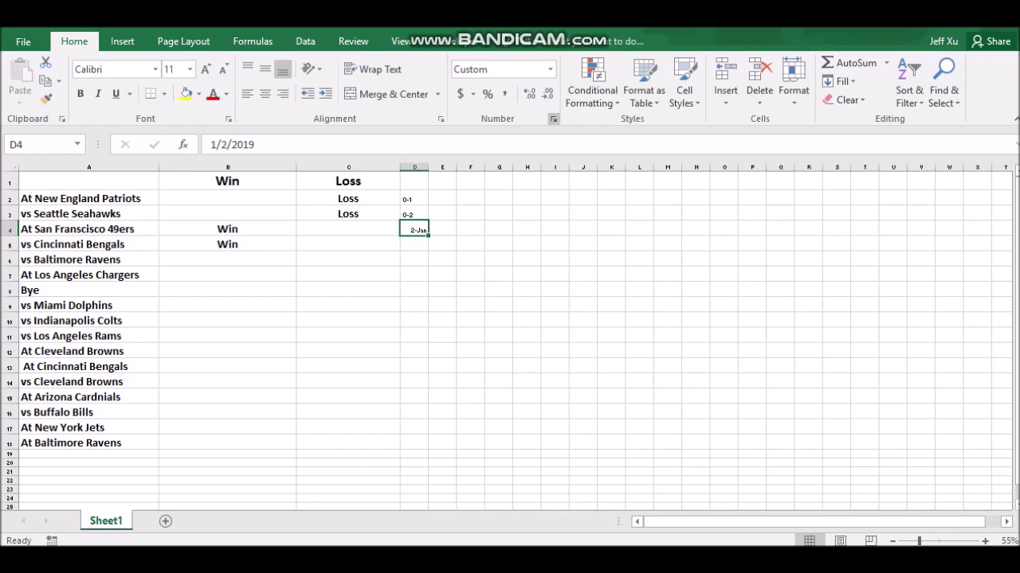
pyautogui.click(552, 119)
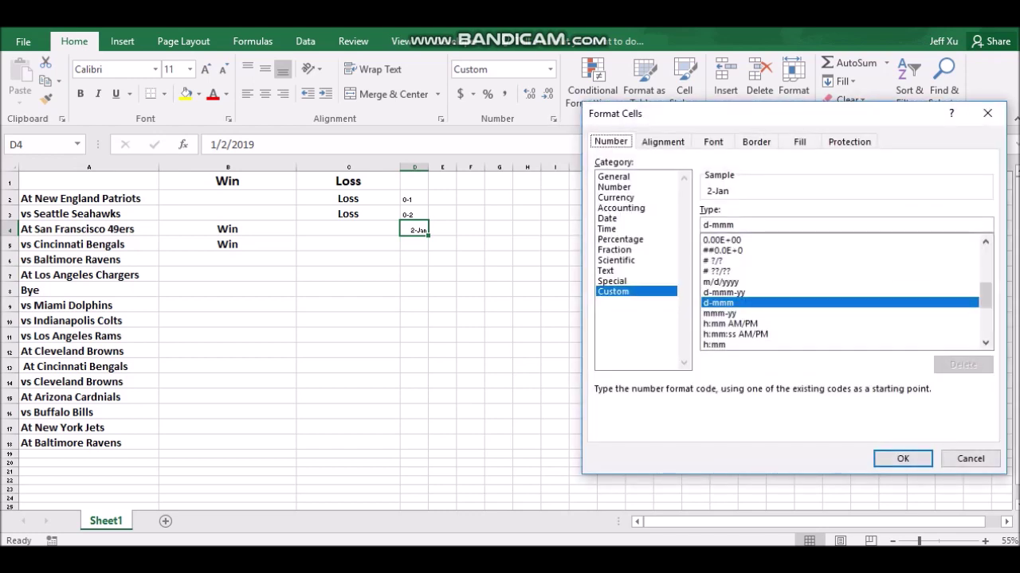
pyautogui.scroll(7, 843, 293)
pyautogui.click(718, 239)
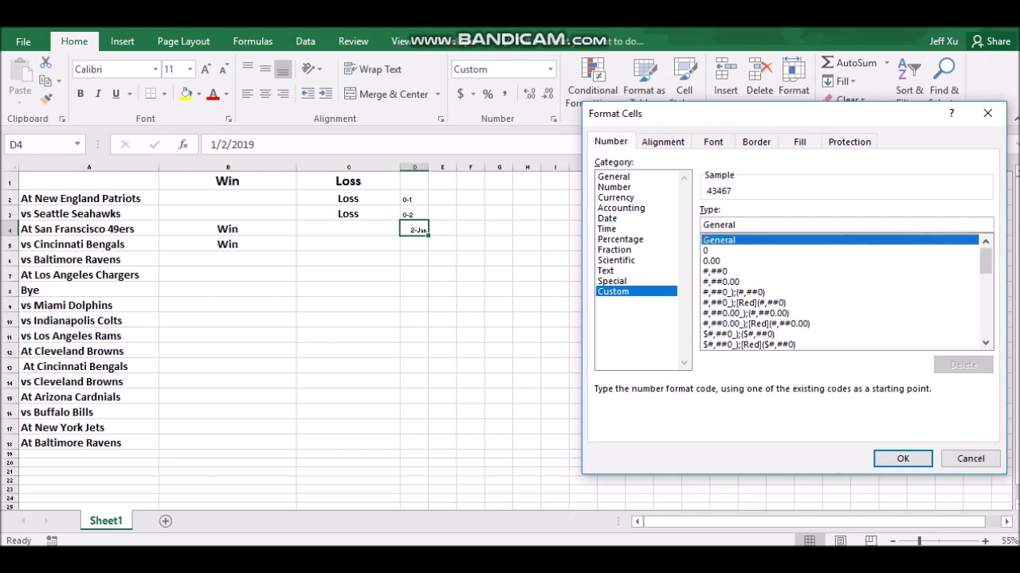
pyautogui.click(903, 459)
pyautogui.write('1-2')
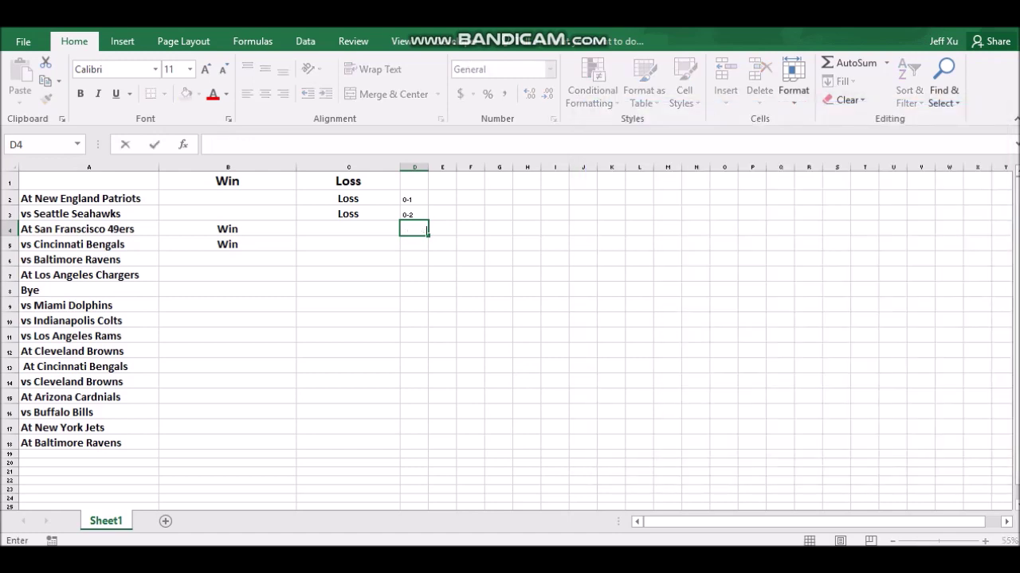
pyautogui.click(348, 306)
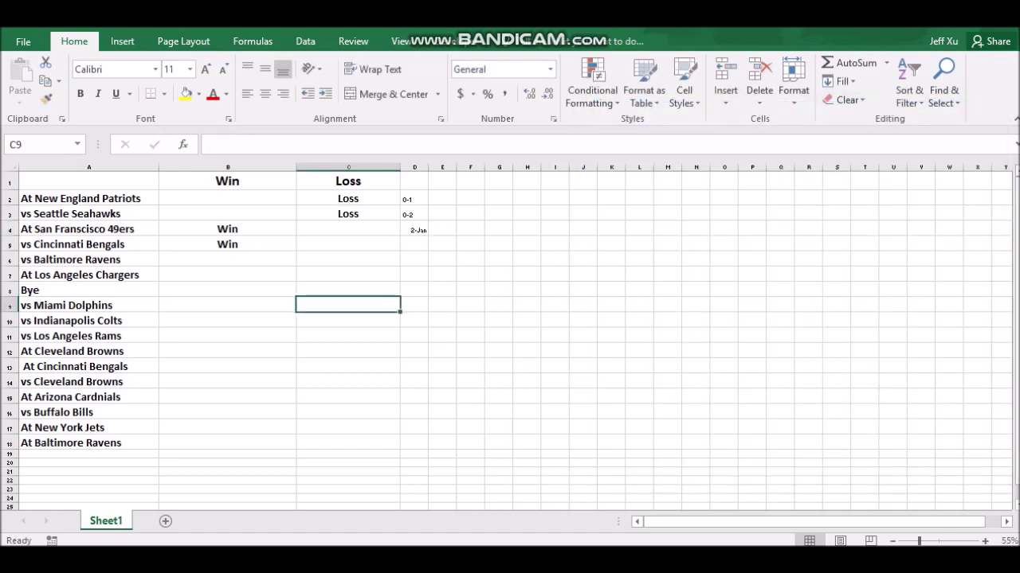
# Clear the running records from cells D2 to D4.
pyautogui.moveTo(414, 199); pyautogui.dragTo(414, 229)
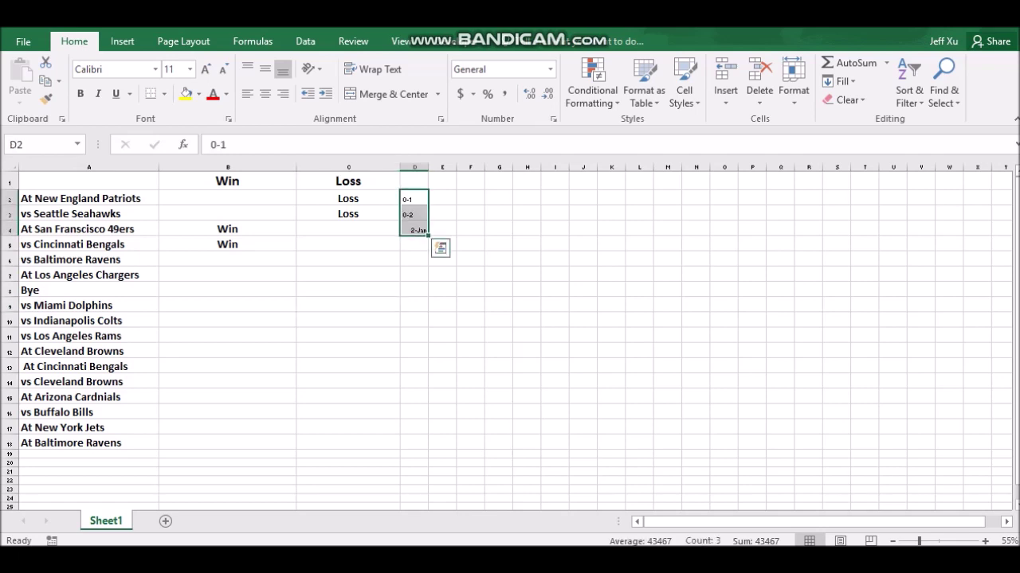
pyautogui.press('Delete')
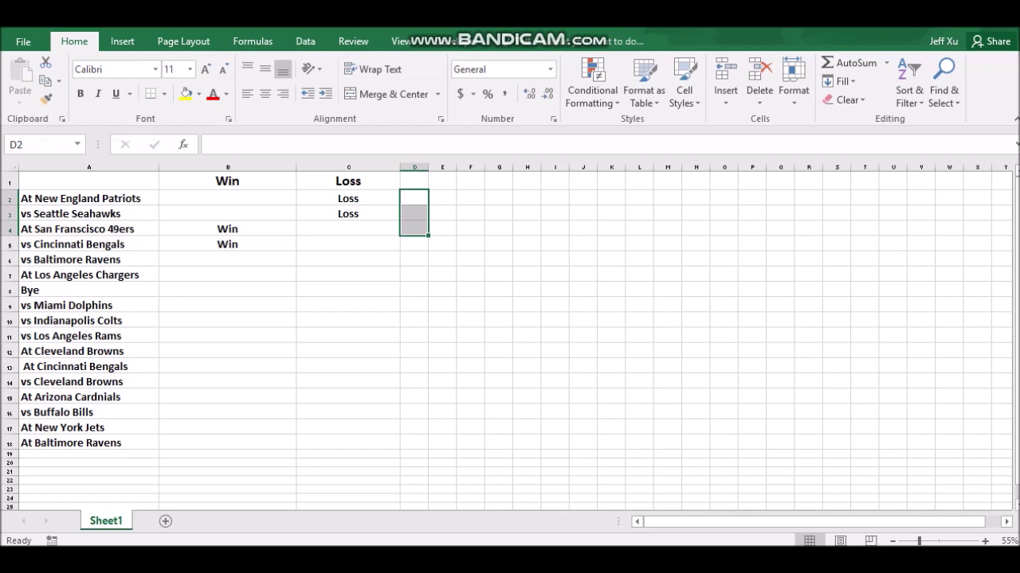
# Enter Win in cell B6 for the home Baltimore Ravens game and format it bold, centered, at font size 20.
pyautogui.click(227, 260)
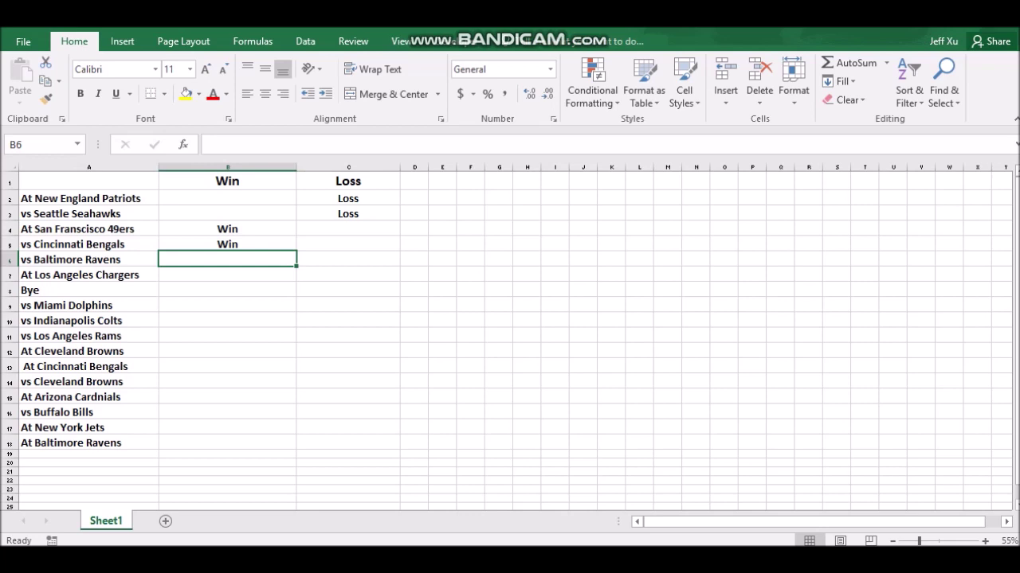
pyautogui.write('Win')
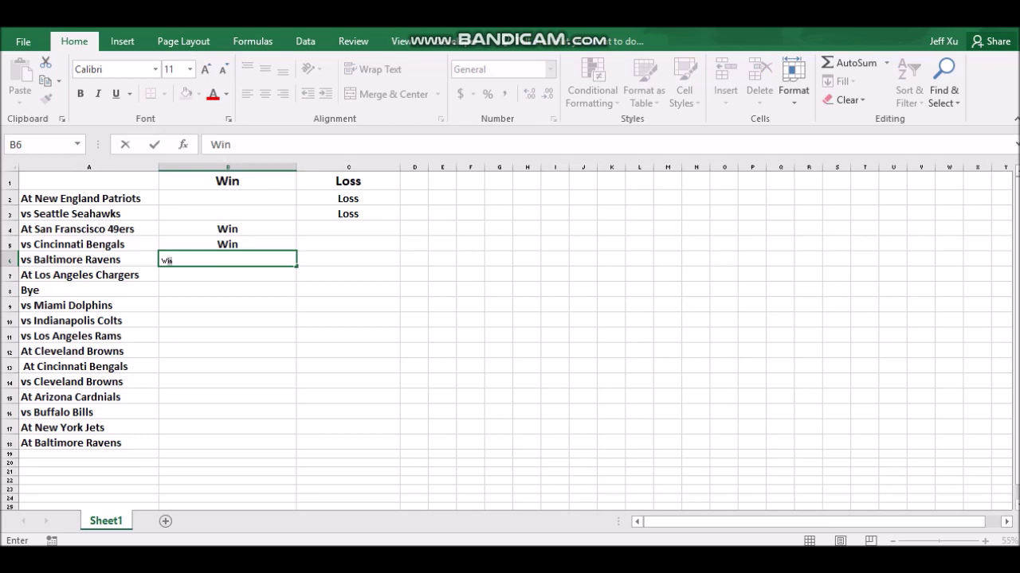
pyautogui.click(228, 290)
pyautogui.click(228, 260)
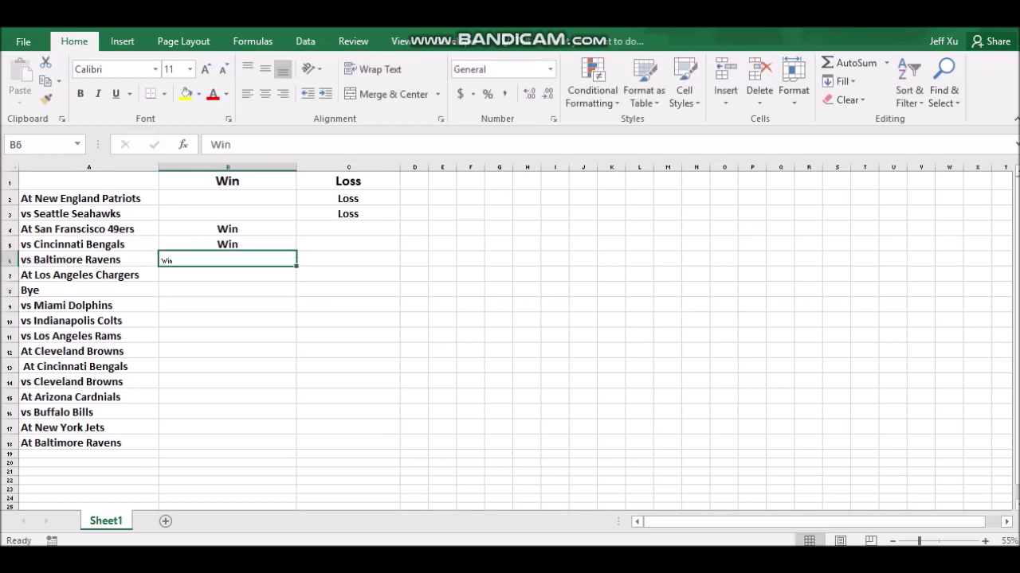
pyautogui.click(190, 69)
pyautogui.click(171, 210)
pyautogui.hotkey('ctrl', 'b')
pyautogui.click(392, 94)
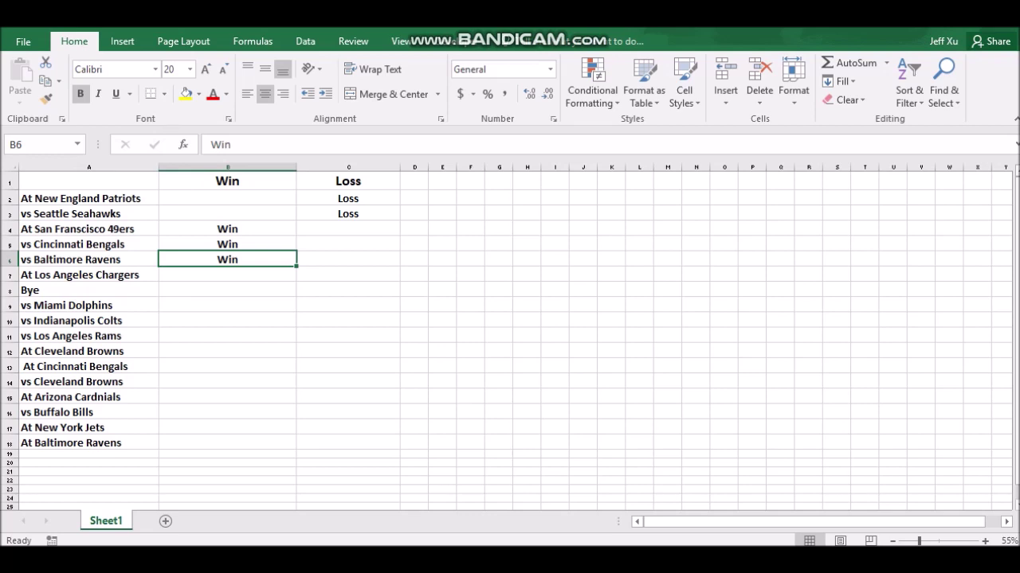
# Enter Loss in cell C7 for the away Los Angeles Chargers game and format it bold, centered, at font size 20.
pyautogui.doubleClick(227, 275)
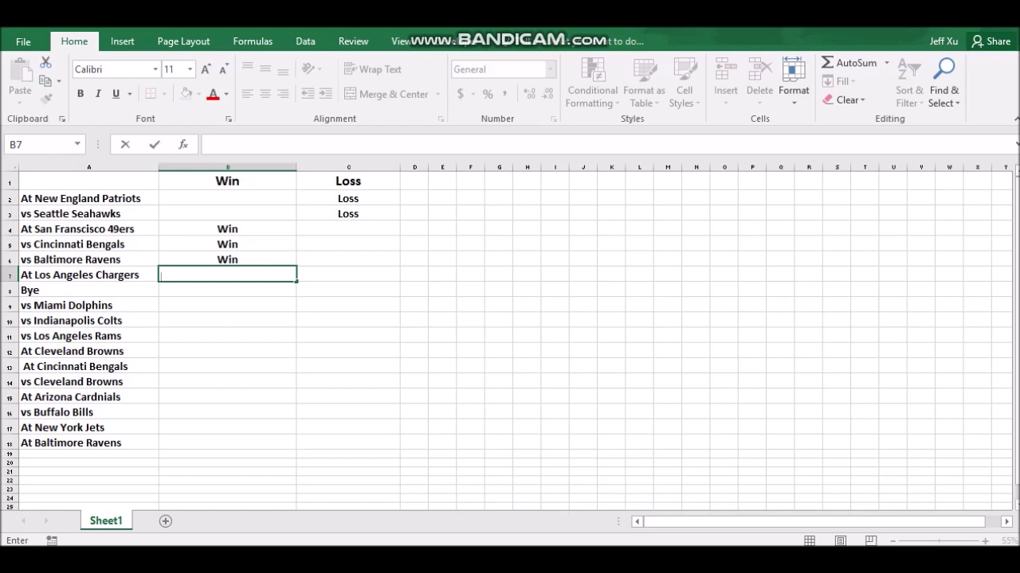
pyautogui.doubleClick(348, 275)
pyautogui.write('Loss')
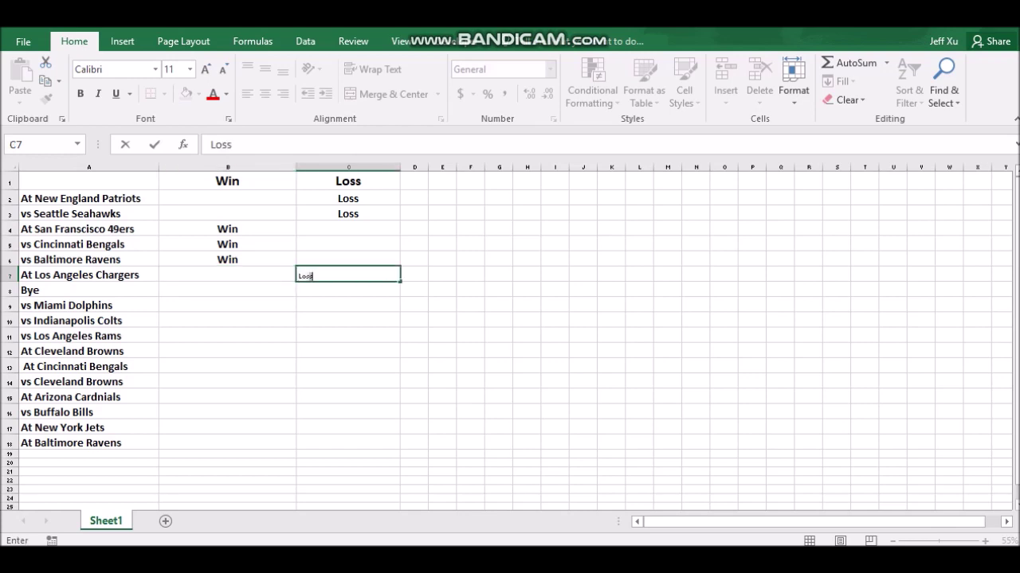
pyautogui.moveTo(314, 277); pyautogui.dragTo(293, 277)
pyautogui.click(81, 94)
pyautogui.moveTo(348, 379); pyautogui.dragTo(348, 368)
pyautogui.click(348, 275)
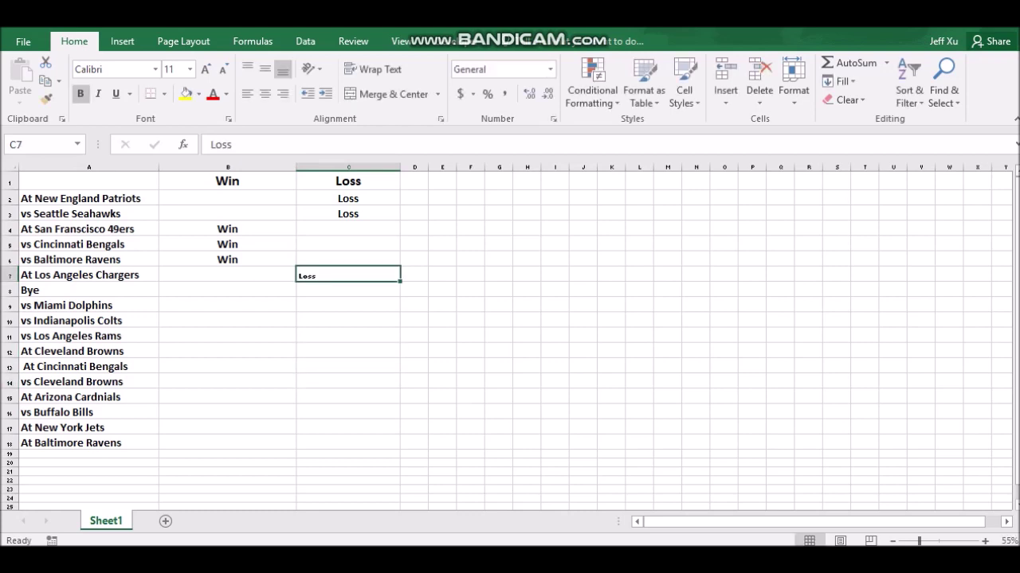
pyautogui.click(392, 94)
pyautogui.click(190, 70)
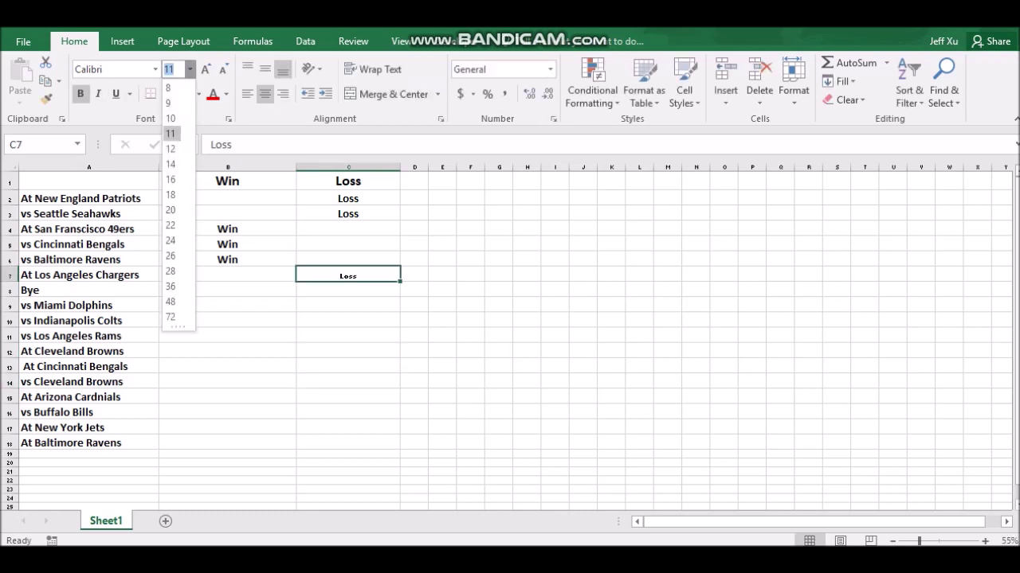
pyautogui.click(170, 210)
# Check the games around the bye week in the Steelers' ESPN schedule in Chrome, and return to the Excel sheet.
pyautogui.click(228, 306)
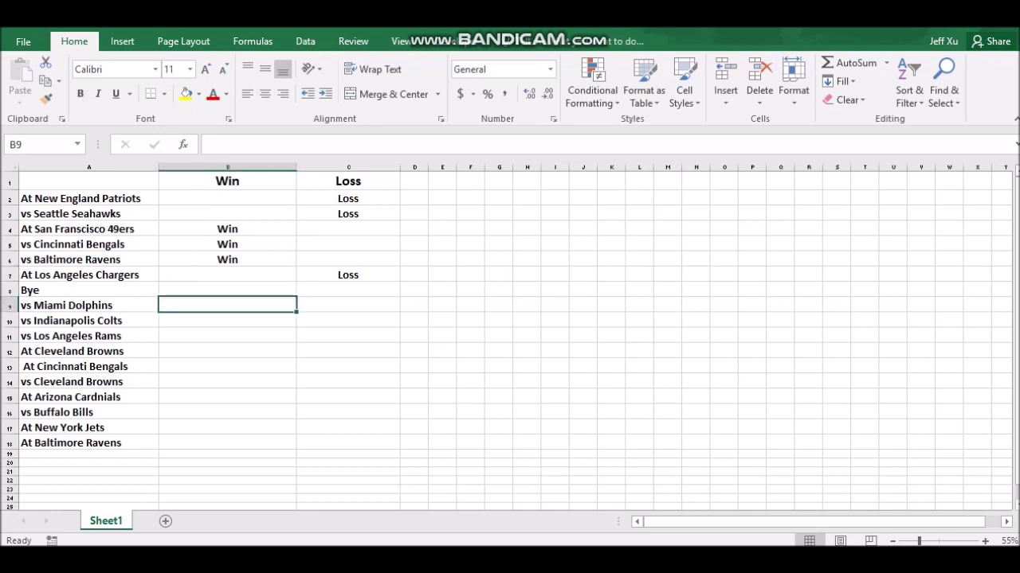
pyautogui.click(228, 275)
pyautogui.click(228, 290)
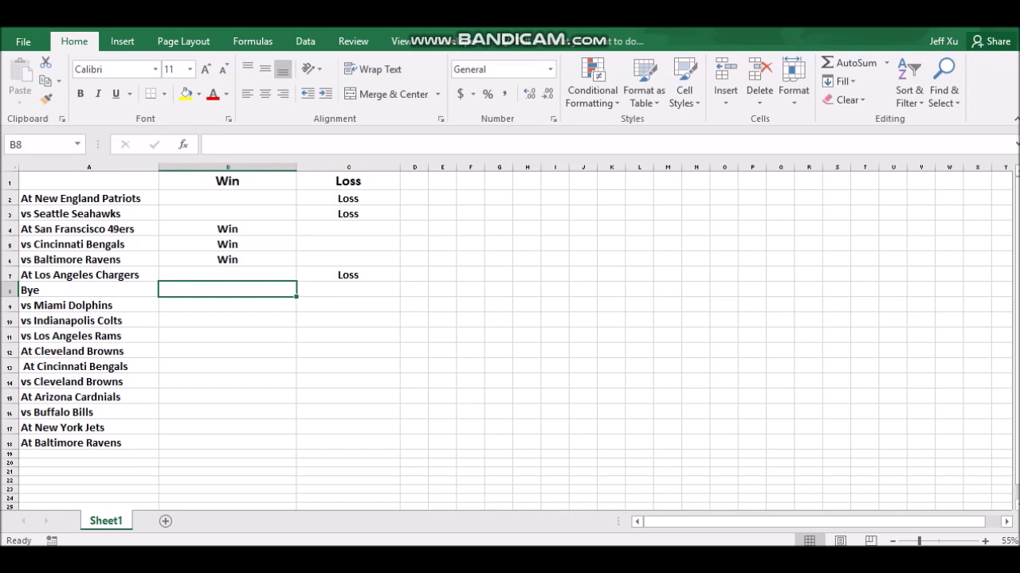
pyautogui.moveTo(456, 558)
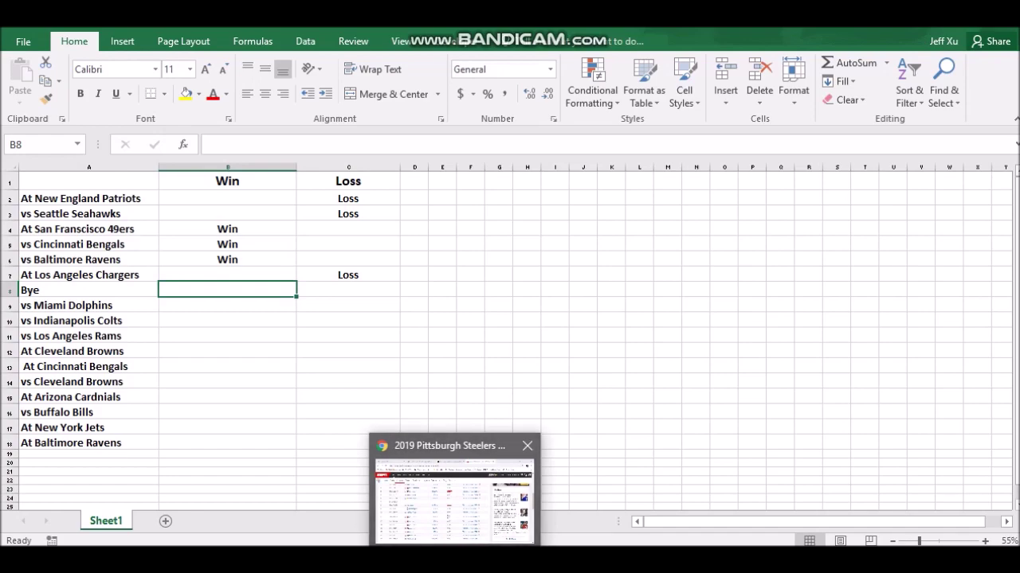
pyautogui.click(494, 561)
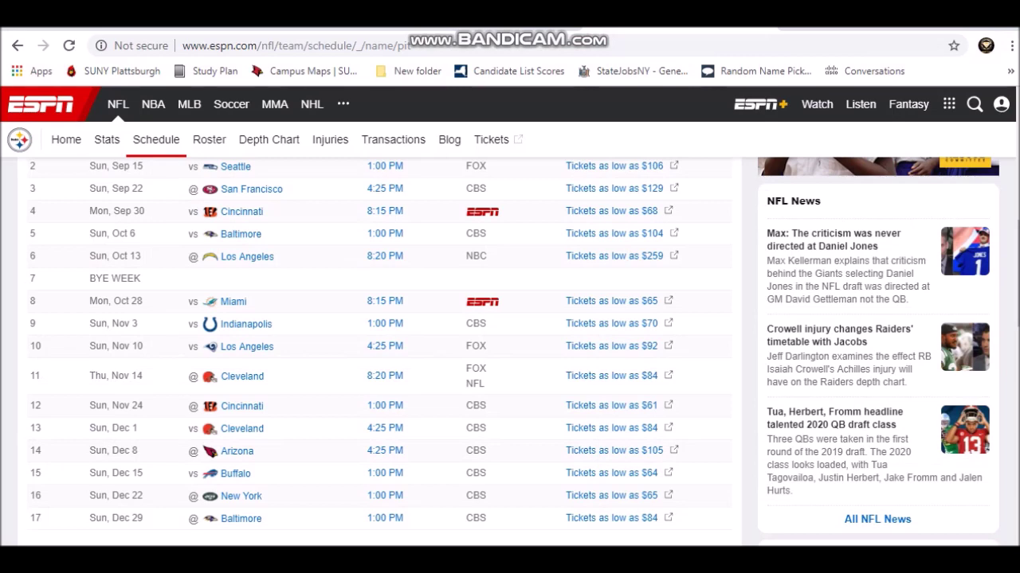
pyautogui.hotkey('alt', 'Tab')
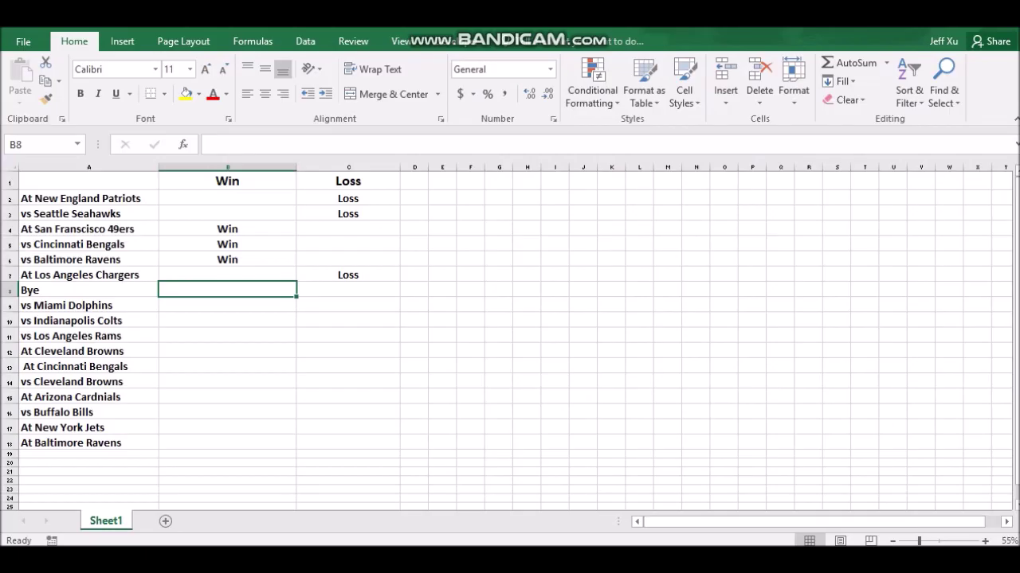
# Enter Win in cell B9 for the home Miami Dolphins game and format it bold, centered, at font size 20.
pyautogui.click(227, 305)
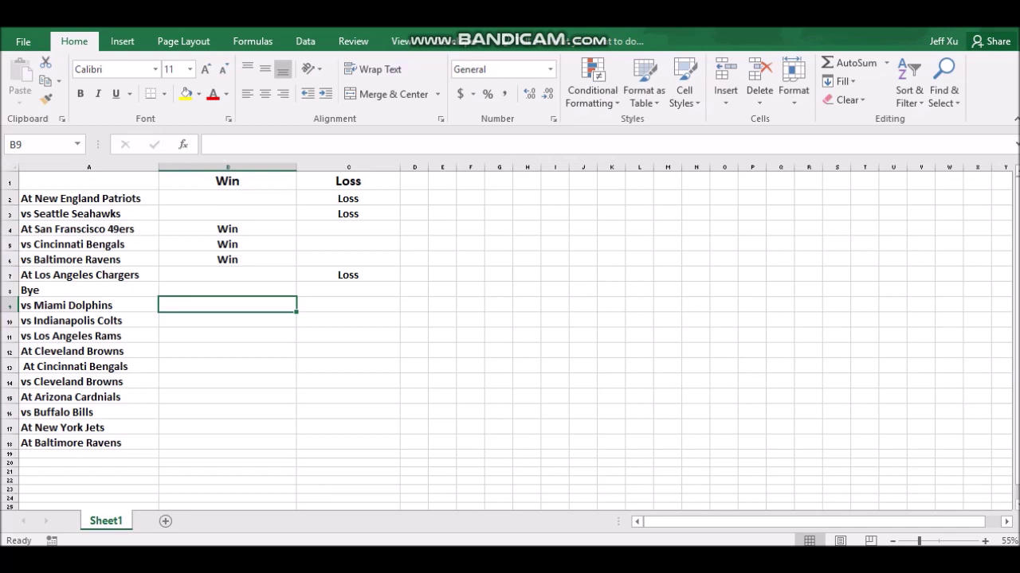
pyautogui.write('Win')
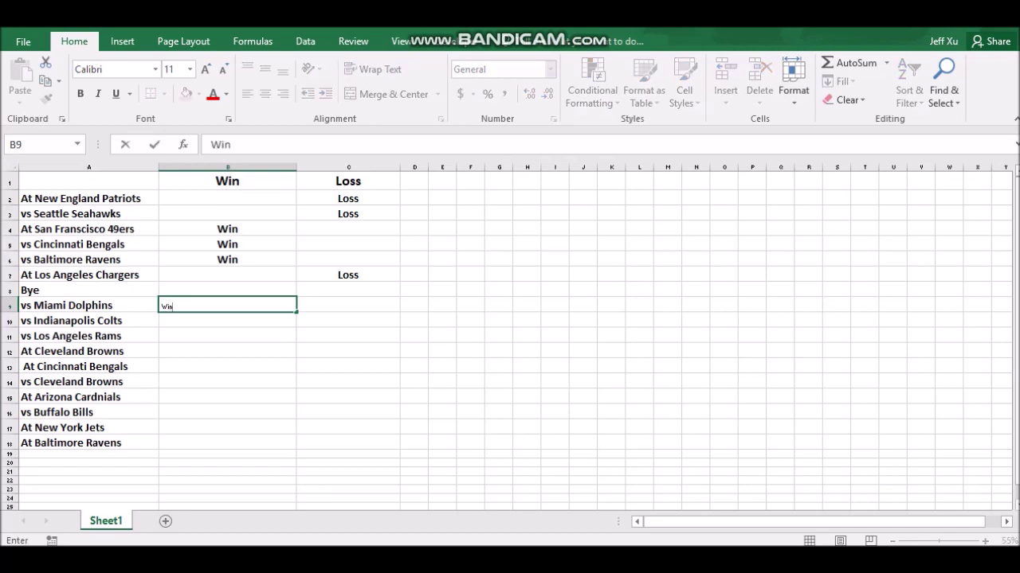
pyautogui.moveTo(173, 307); pyautogui.dragTo(161, 306)
pyautogui.click(189, 69)
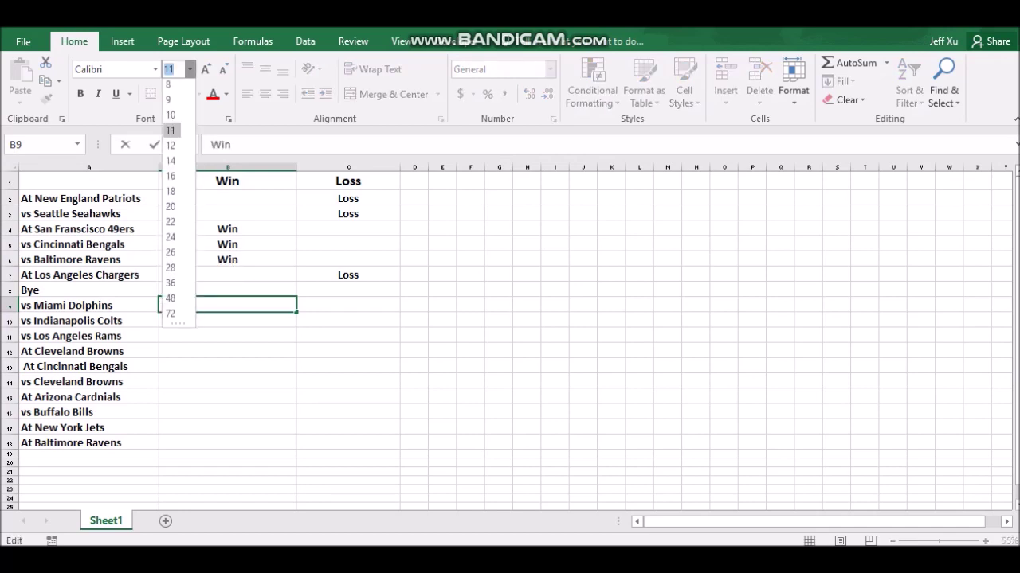
pyautogui.click(170, 206)
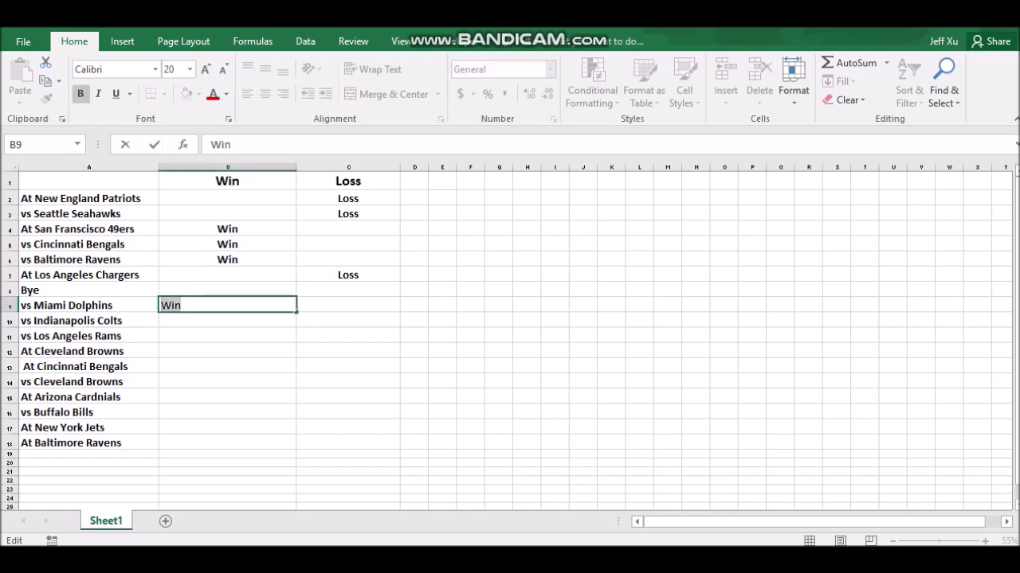
pyautogui.click(81, 94)
pyautogui.click(89, 383)
pyautogui.click(227, 306)
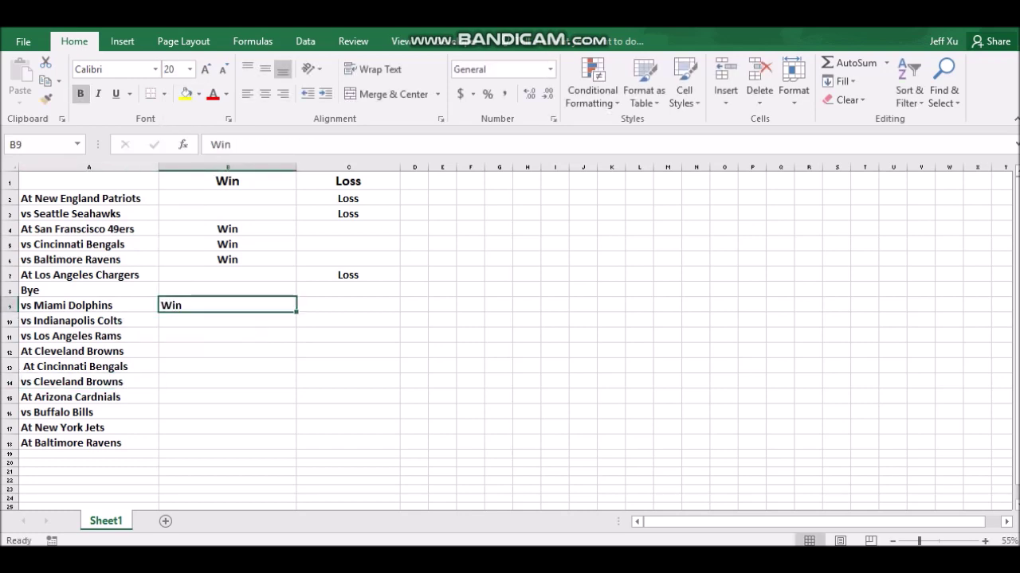
pyautogui.click(264, 94)
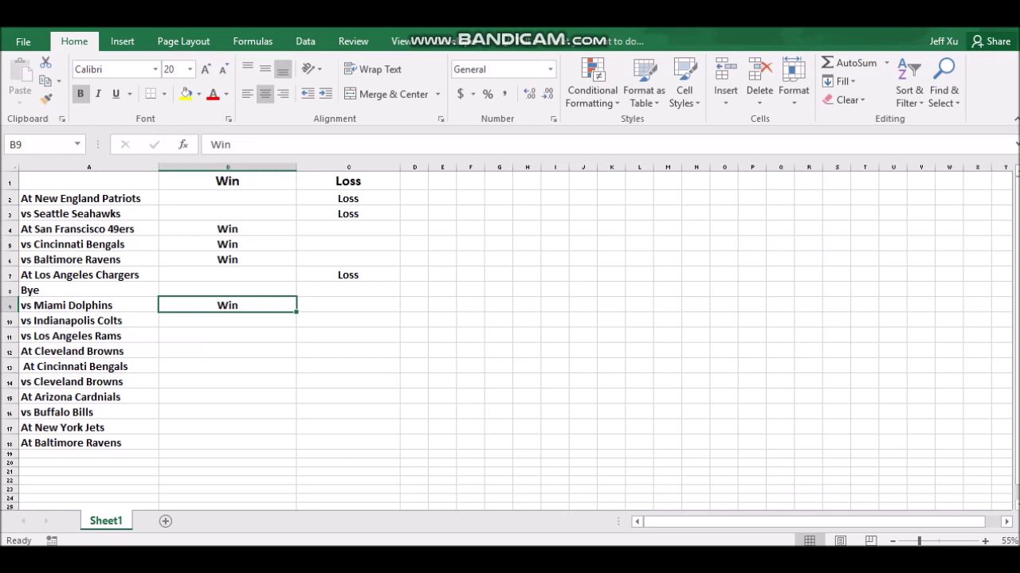
# Enter Win in cell B10 for the home Indianapolis Colts game and format it bold, centered, at font size 20.
pyautogui.click(227, 320)
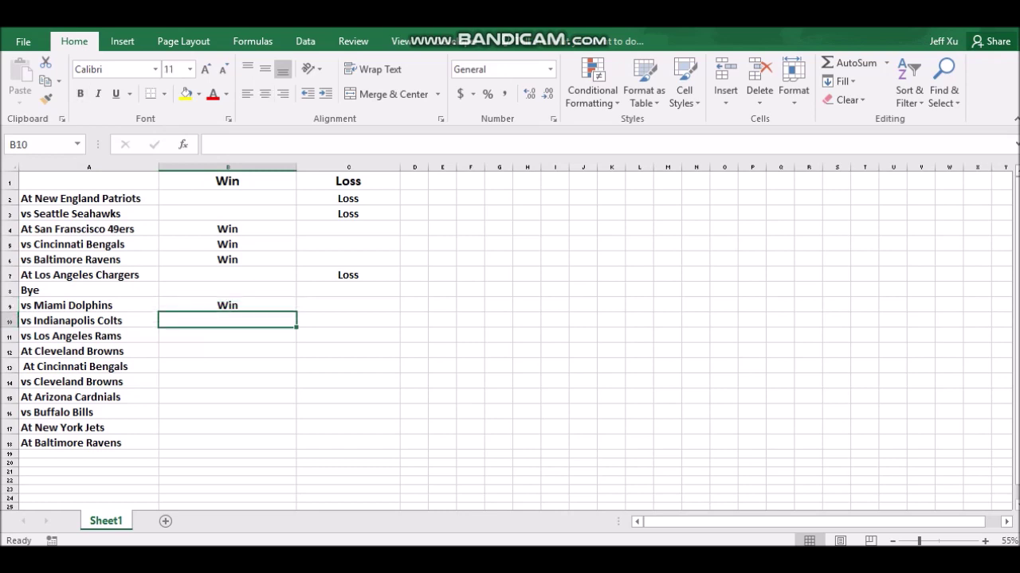
pyautogui.write('Win')
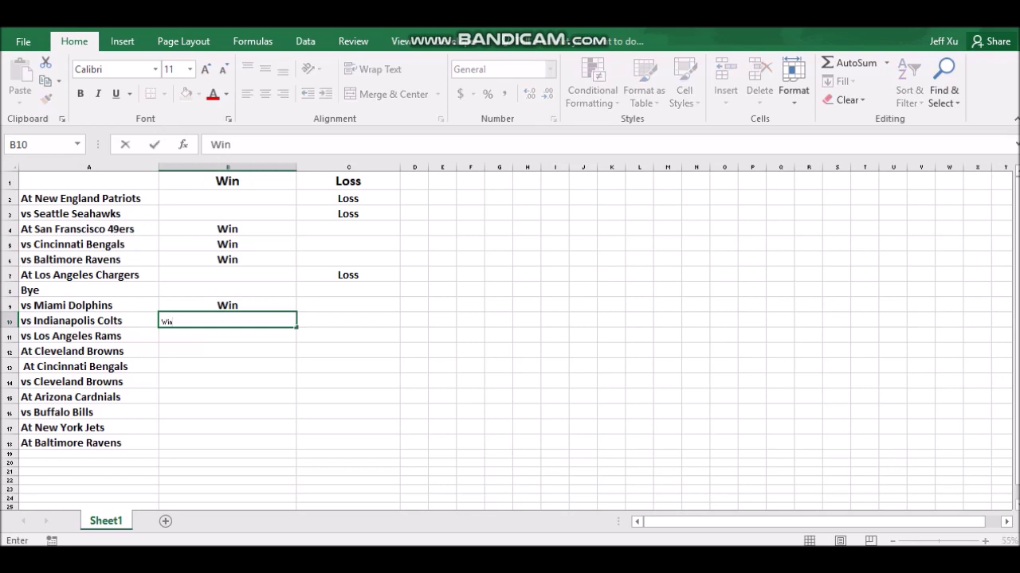
pyautogui.doubleClick(166, 321)
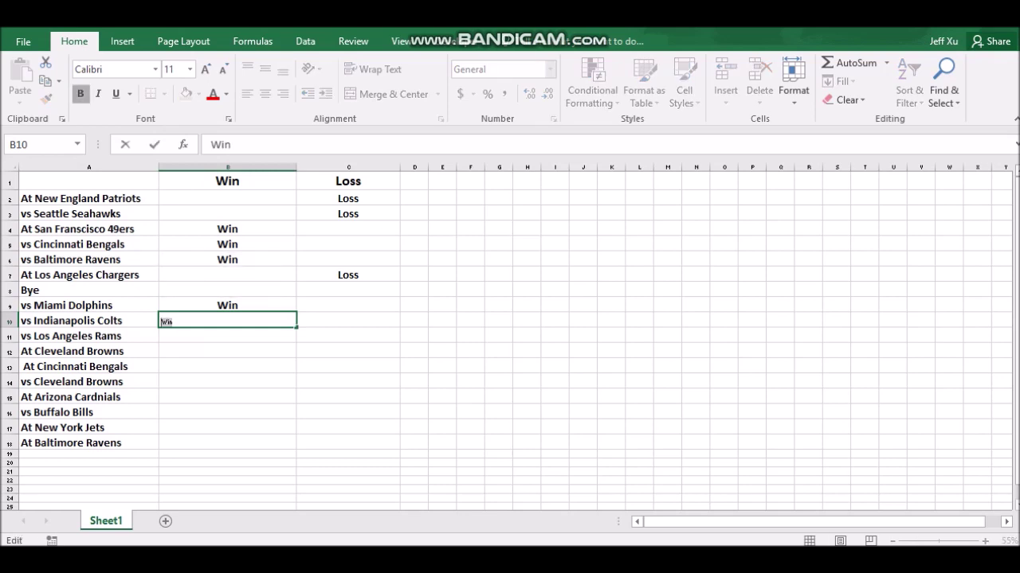
pyautogui.click(79, 93)
pyautogui.click(190, 69)
pyautogui.click(172, 204)
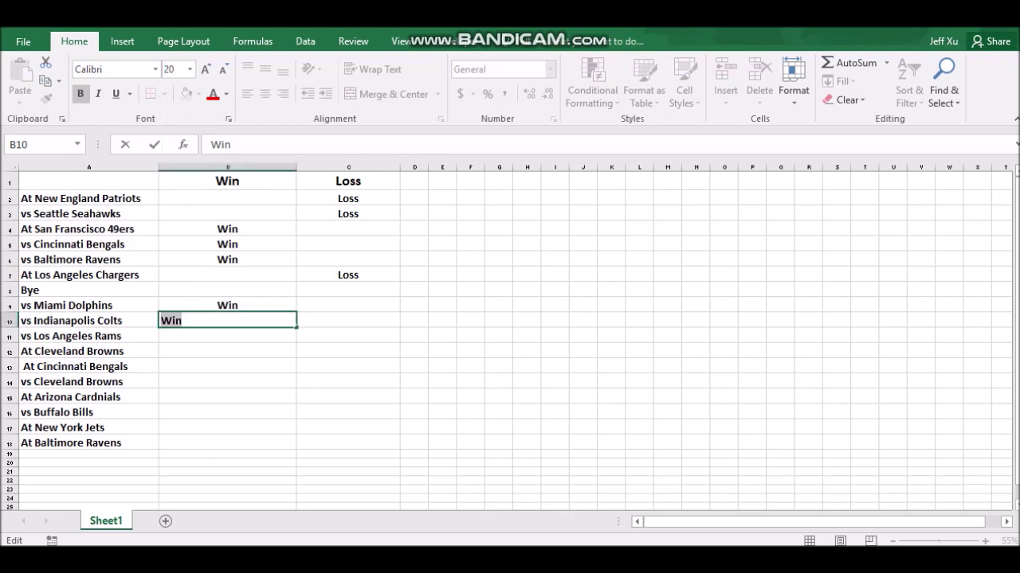
pyautogui.press('Return')
pyautogui.press('Return')
pyautogui.press('Up')
pyautogui.press('Up')
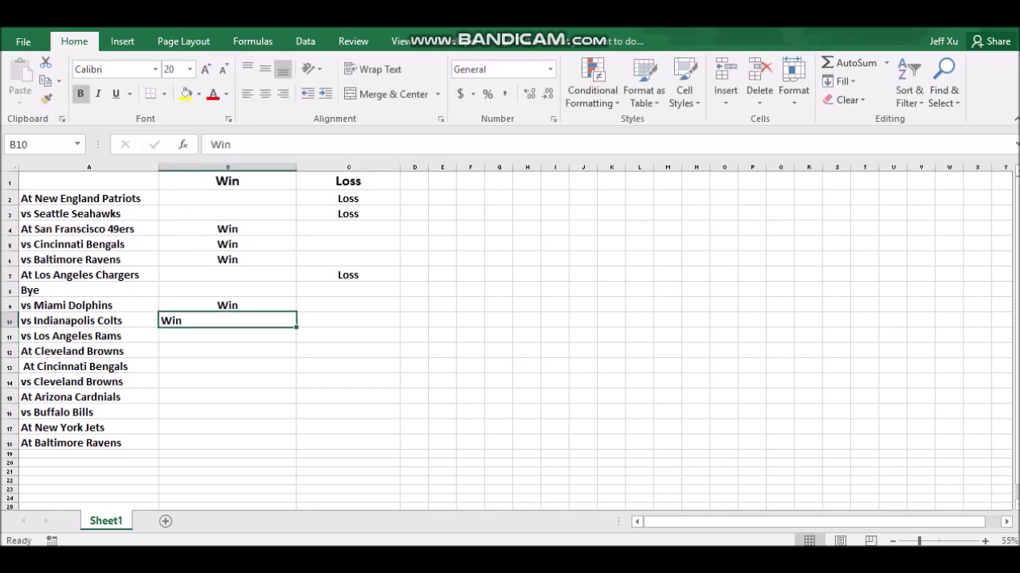
pyautogui.click(265, 93)
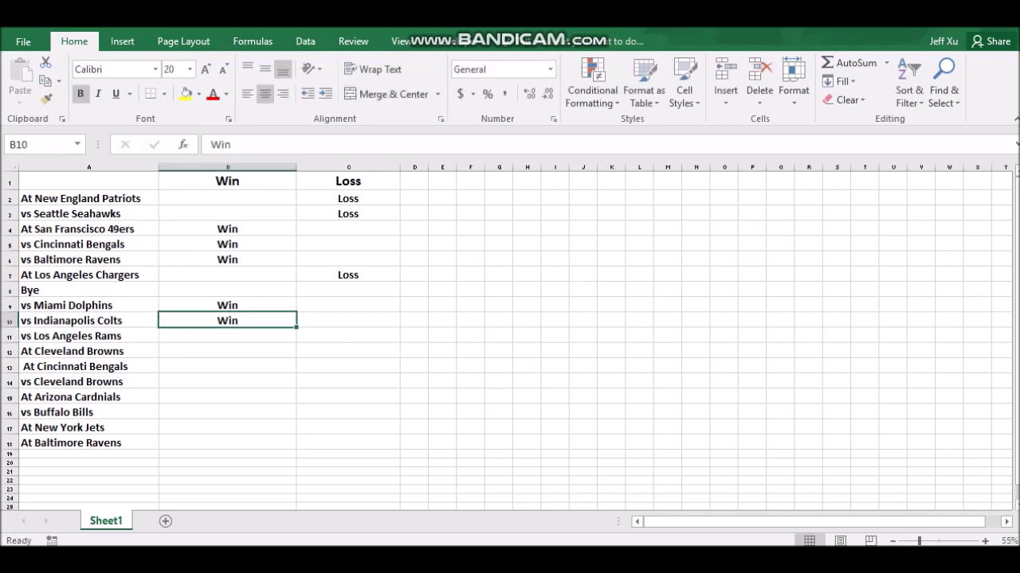
# Enter Loss in cell C11 for the home Los Angeles Rams game and format it bold, centered, at font size 20.
pyautogui.click(228, 336)
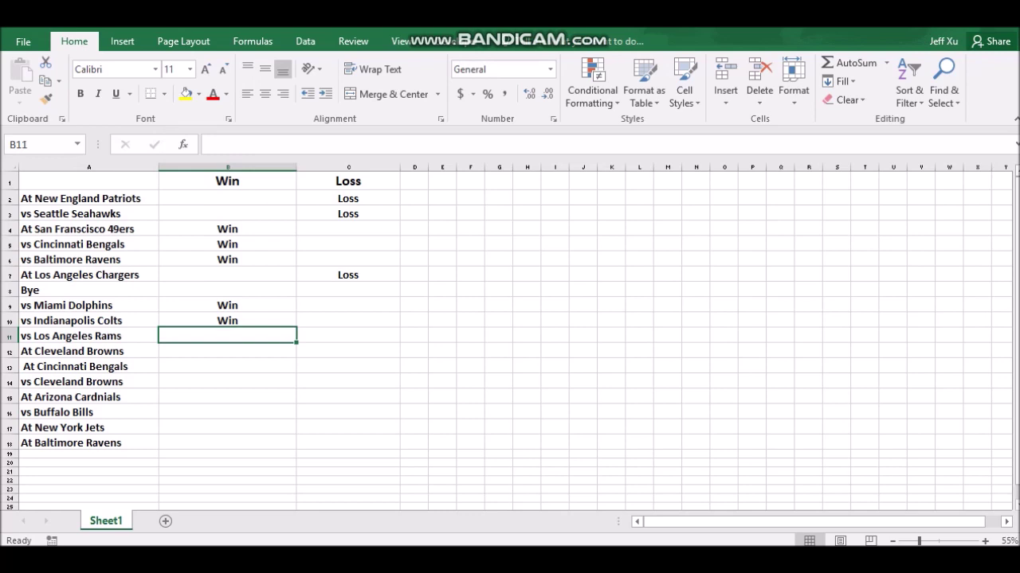
pyautogui.click(348, 335)
pyautogui.write('Loss')
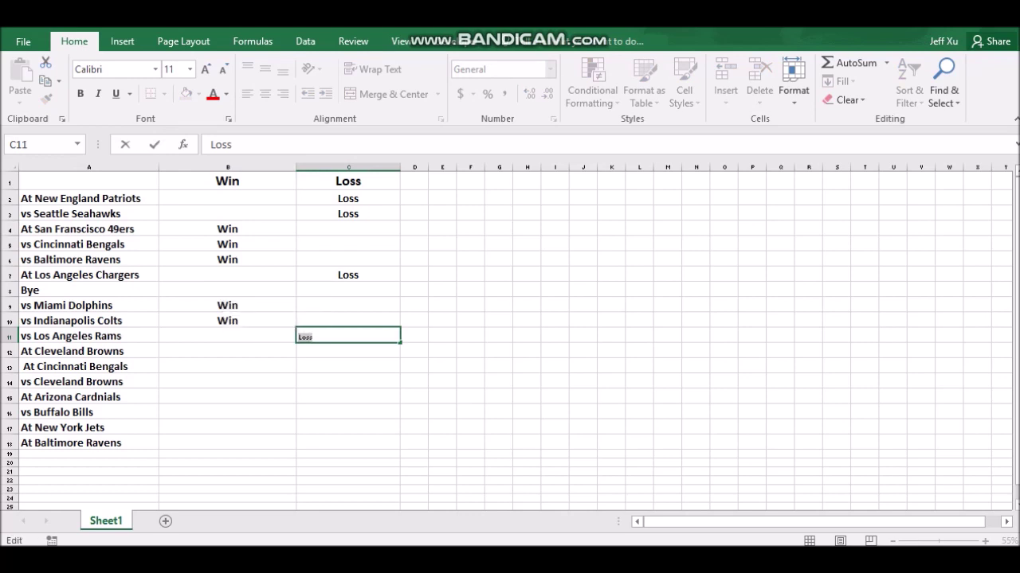
pyautogui.rightClick(72, 95)
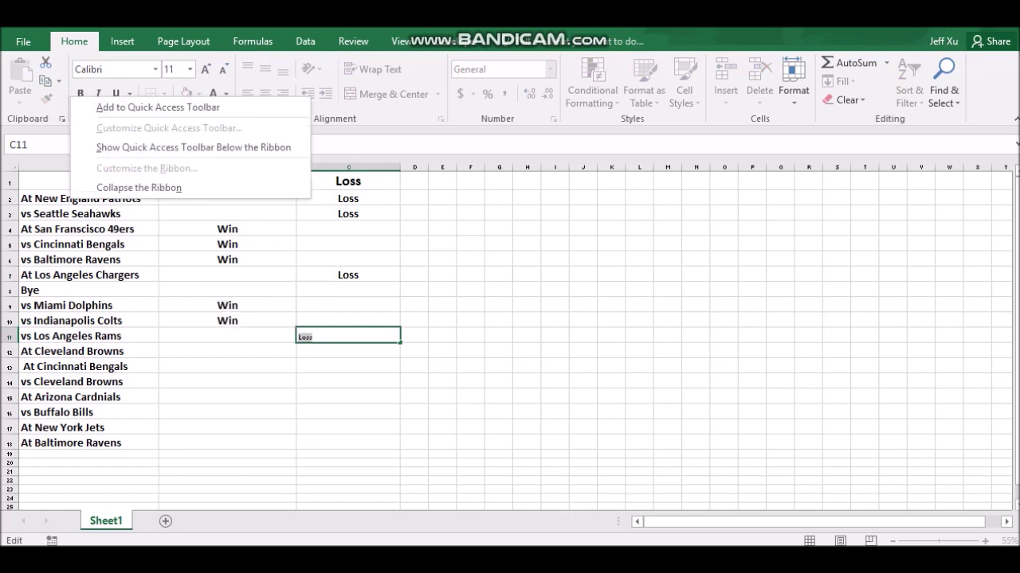
pyautogui.click(78, 95)
pyautogui.click(80, 94)
pyautogui.click(190, 70)
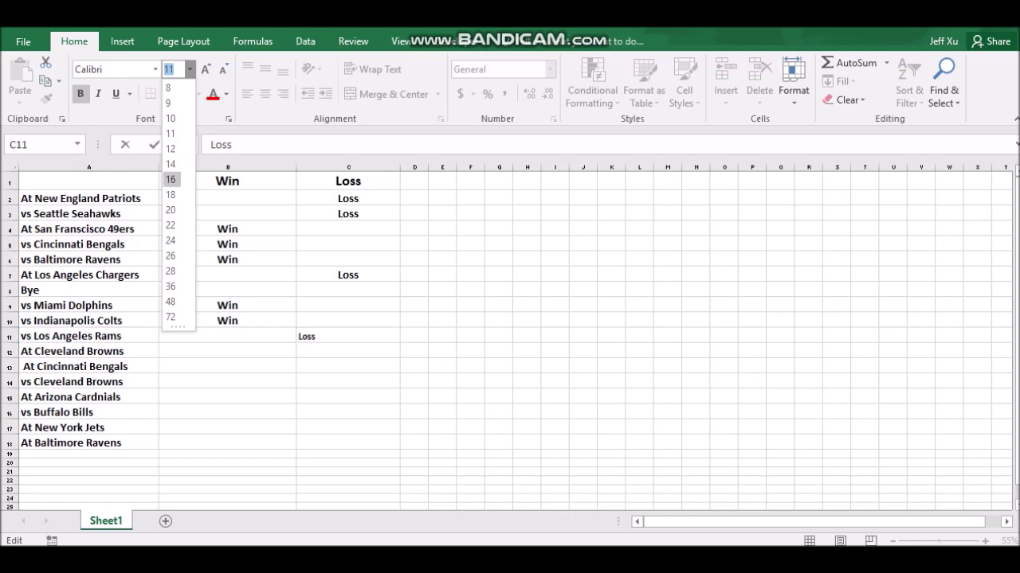
pyautogui.click(171, 210)
pyautogui.click(348, 412)
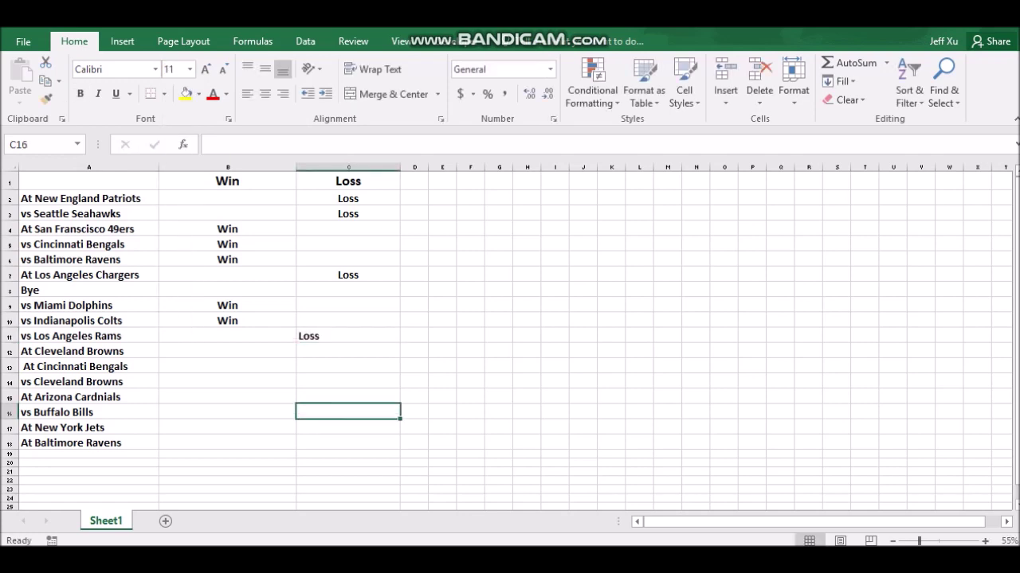
pyautogui.click(348, 336)
pyautogui.click(386, 94)
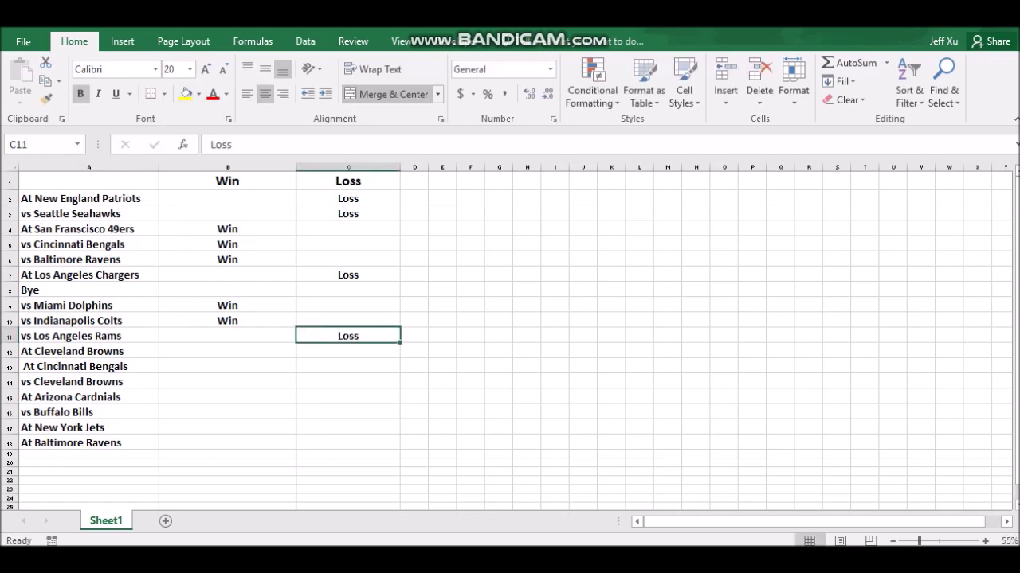
# Enter Win in cell B12 for the away Cleveland Browns game and format it bold, centered, at font size 20.
pyautogui.click(227, 351)
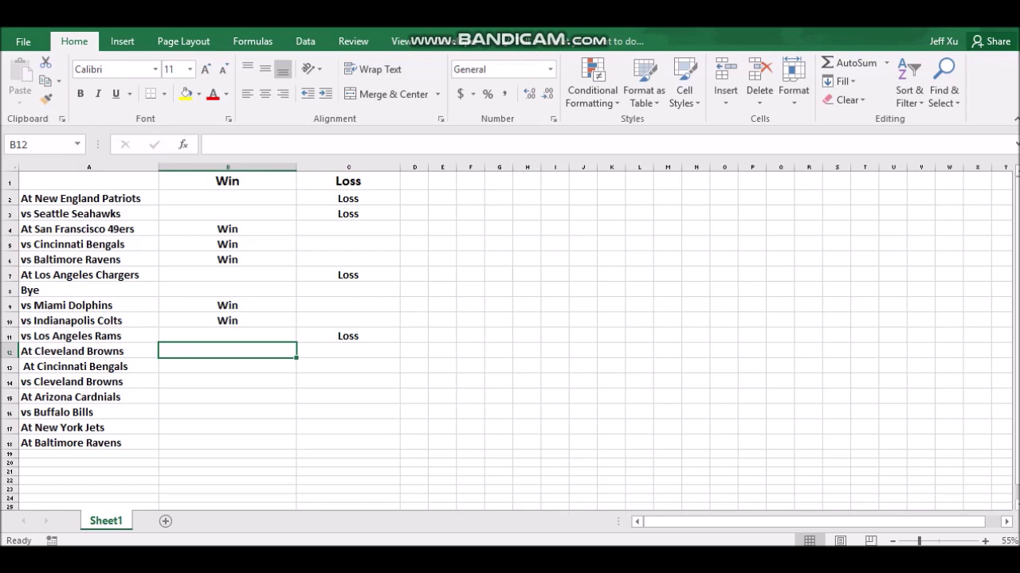
pyautogui.write('Win')
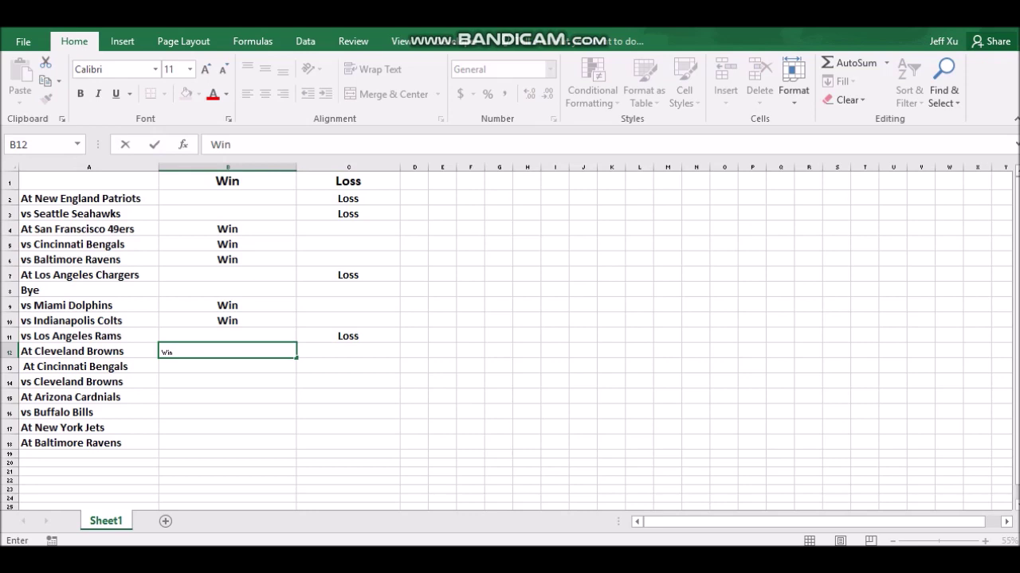
pyautogui.press('Left')
pyautogui.press('Right')
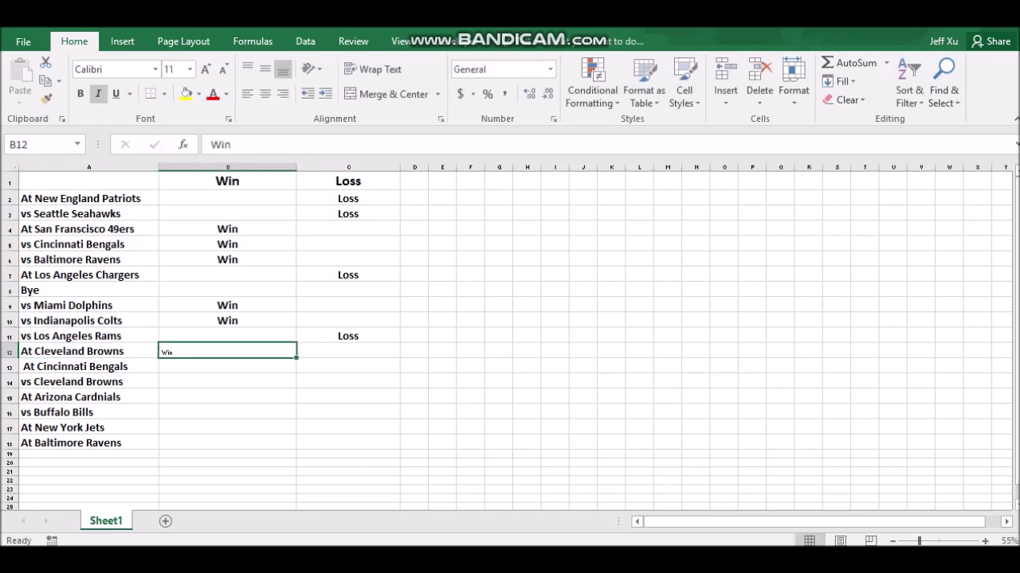
pyautogui.click(80, 94)
pyautogui.click(189, 69)
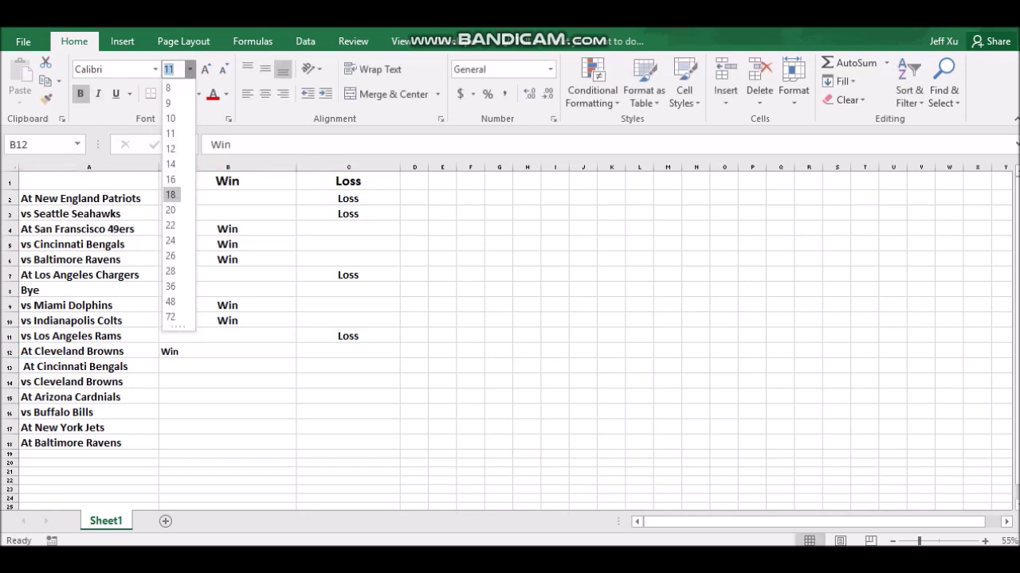
pyautogui.click(171, 210)
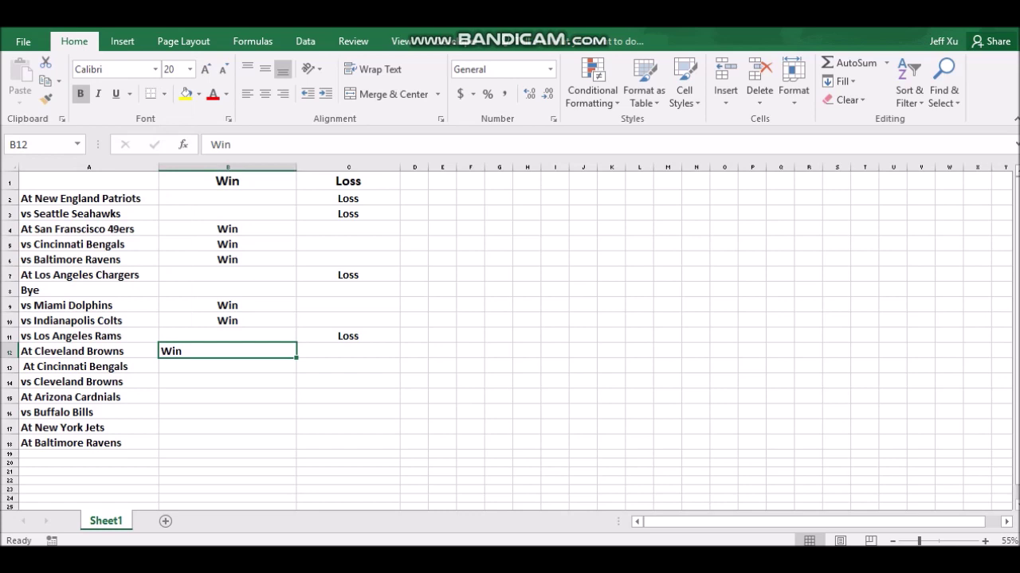
pyautogui.click(228, 443)
pyautogui.click(228, 351)
pyautogui.click(387, 94)
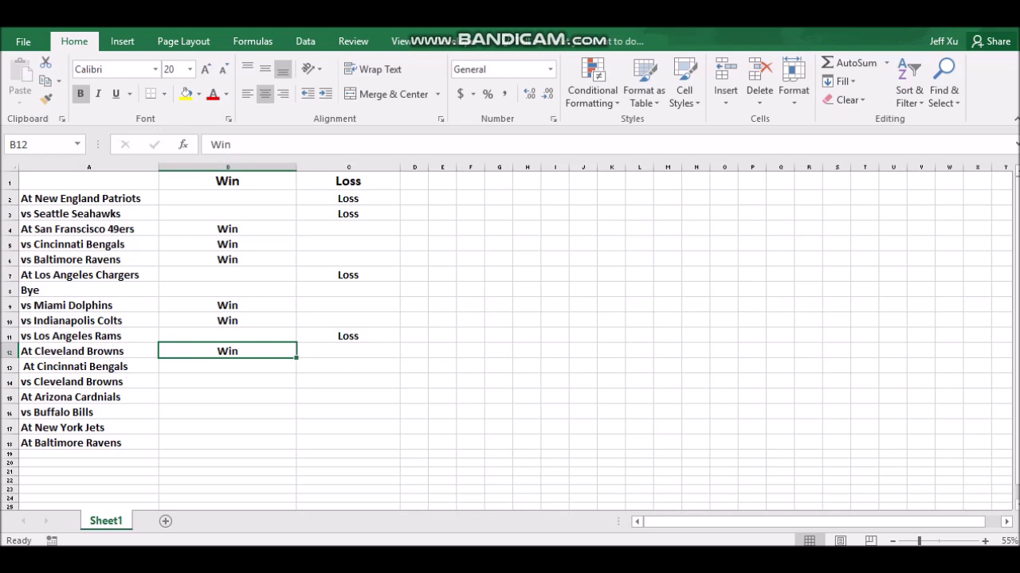
# Enter Win in cell B13 for the away Cincinnati Bengals game and format it bold, centered, at font size 20.
pyautogui.click(228, 367)
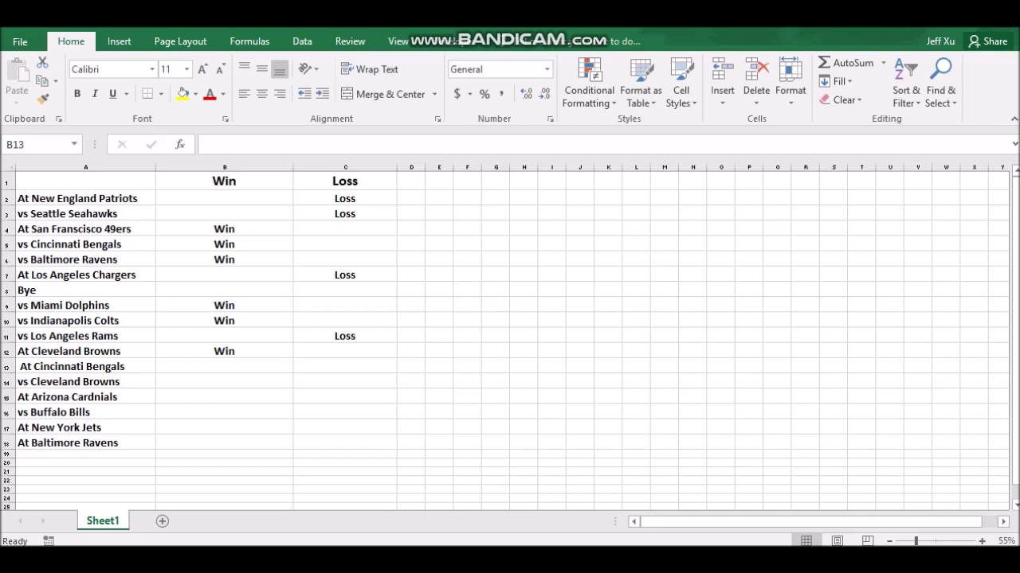
pyautogui.write('Win')
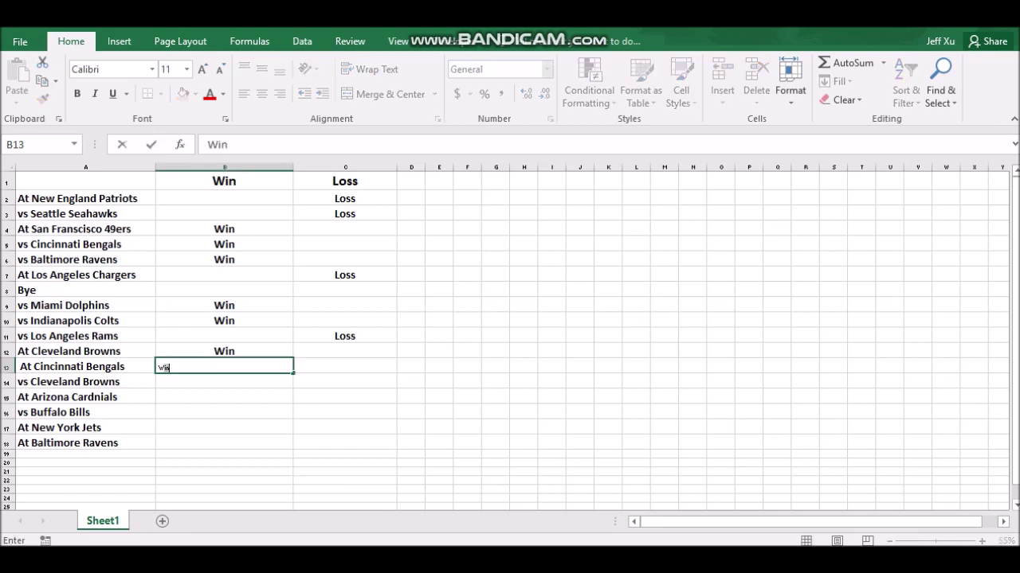
pyautogui.click(224, 366)
pyautogui.click(85, 366)
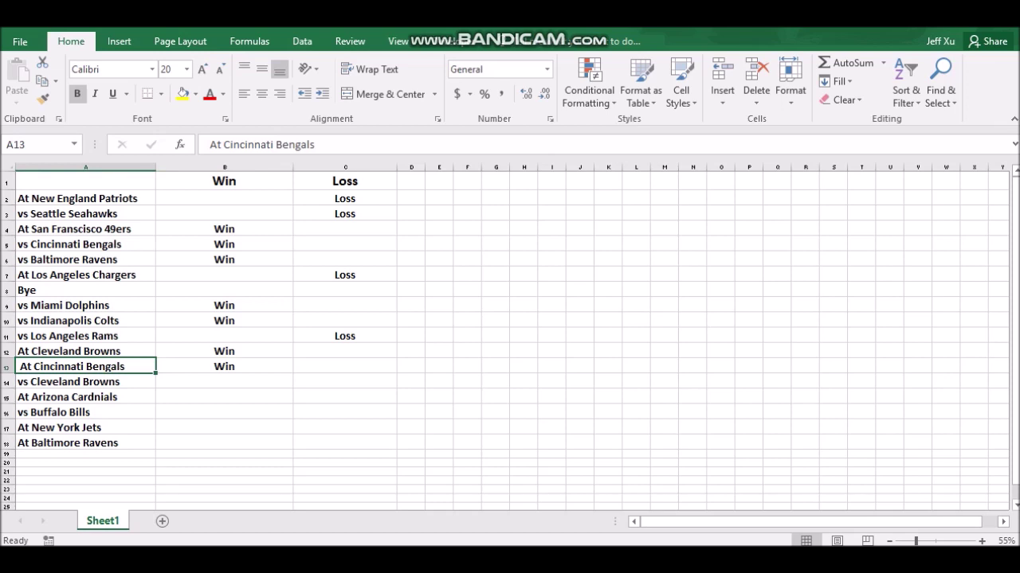
pyautogui.click(345, 367)
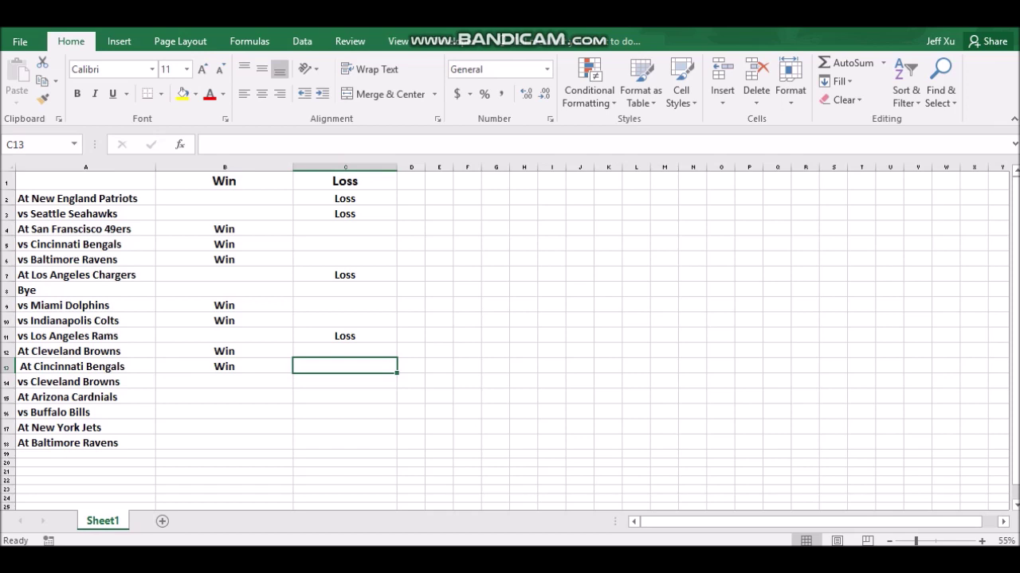
# Enter Win in cell B14 for the home Cleveland Browns game and format it bold, centered, at font size 20.
pyautogui.click(224, 382)
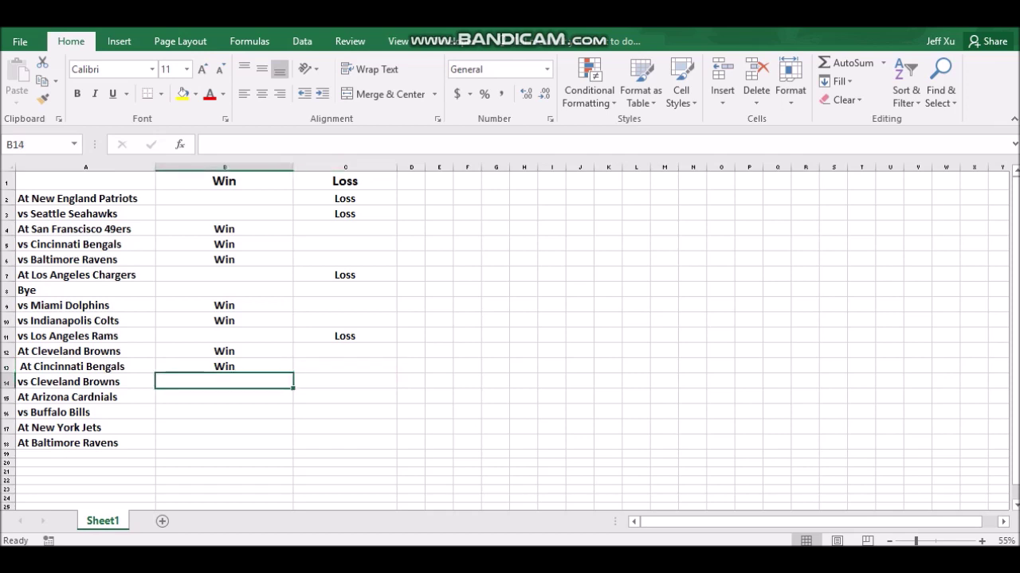
pyautogui.write('Win')
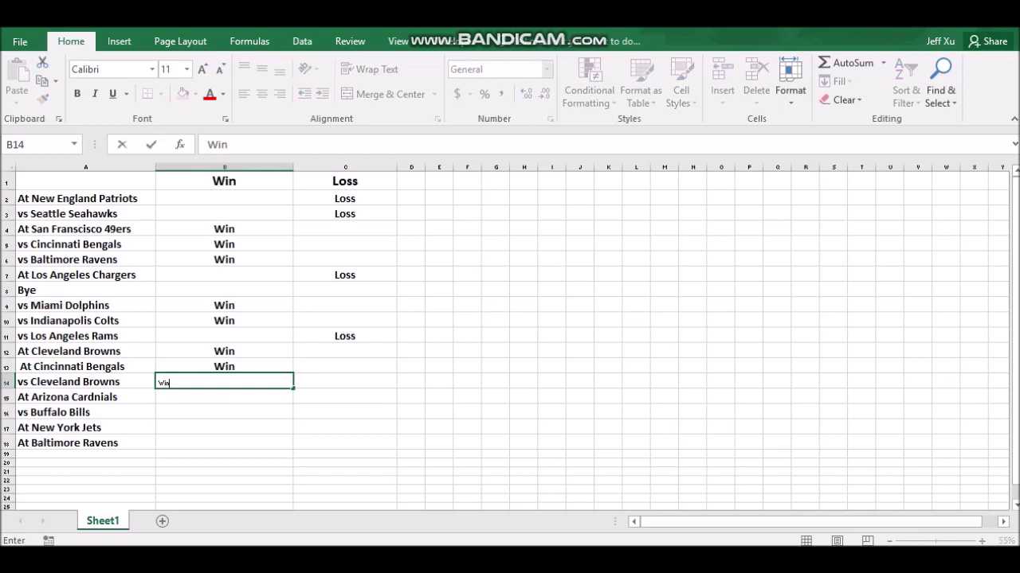
pyautogui.moveTo(170, 383); pyautogui.dragTo(157, 383)
pyautogui.click(78, 94)
pyautogui.click(224, 443)
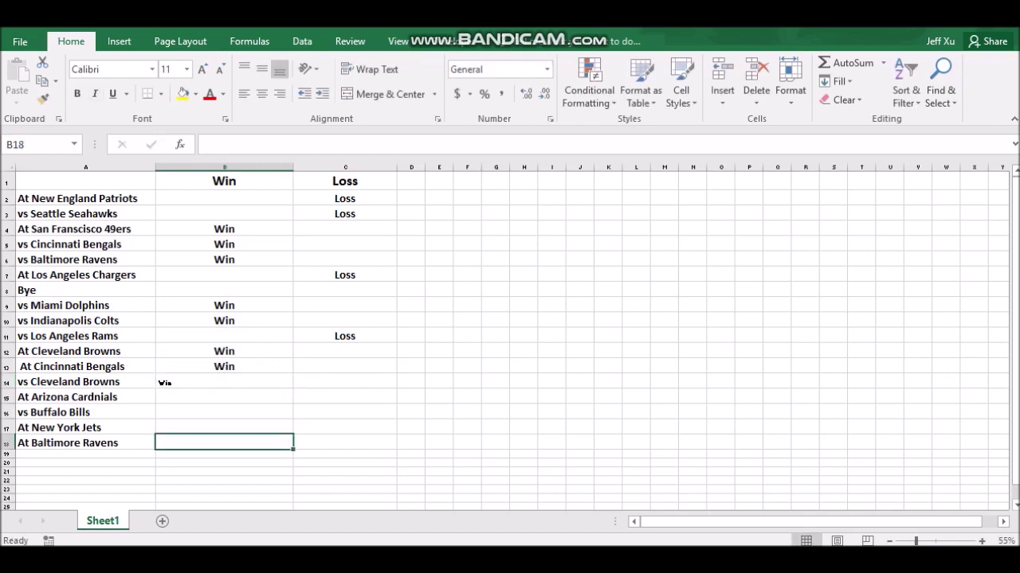
pyautogui.click(224, 382)
pyautogui.click(384, 94)
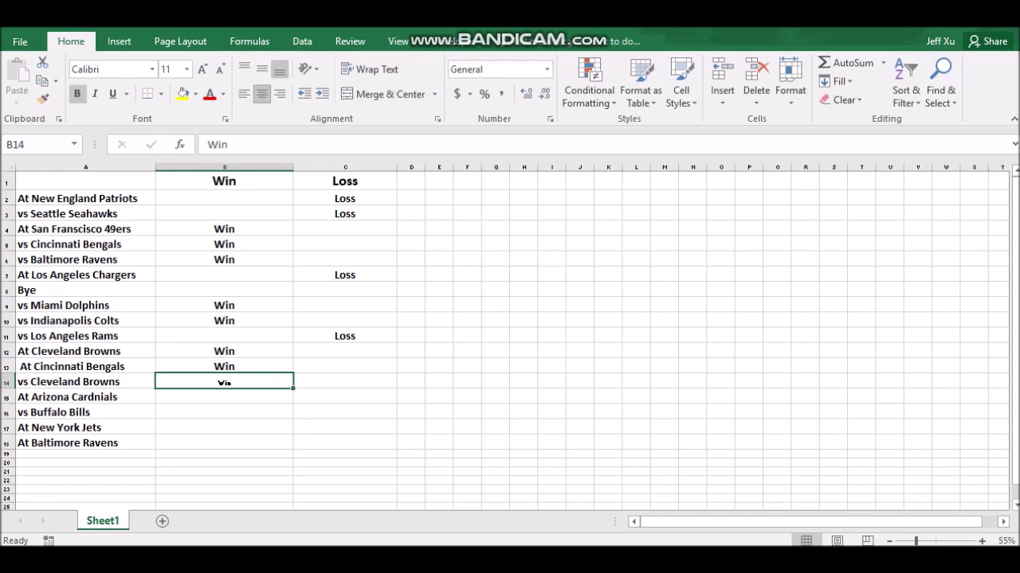
pyautogui.click(186, 70)
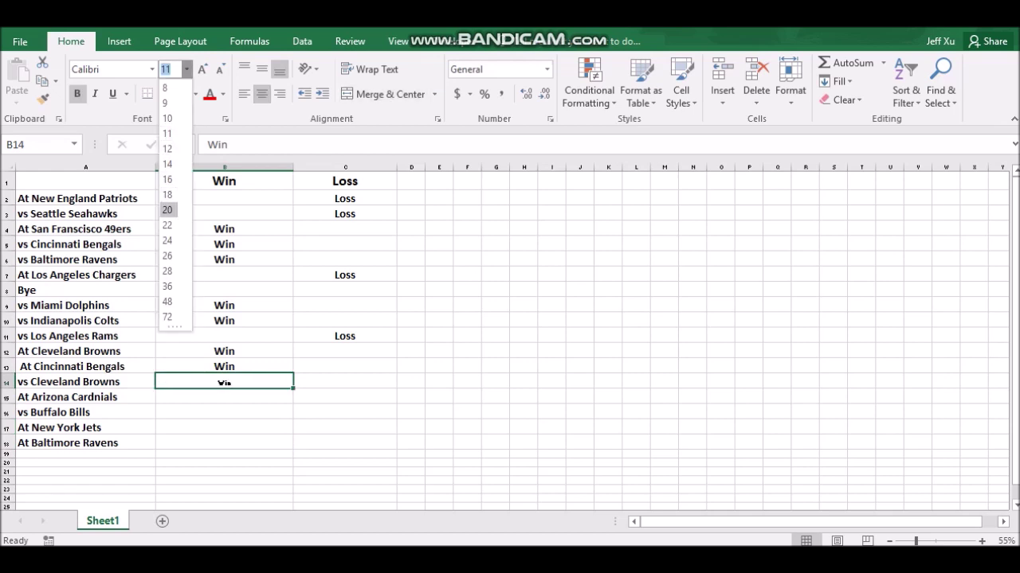
pyautogui.click(167, 209)
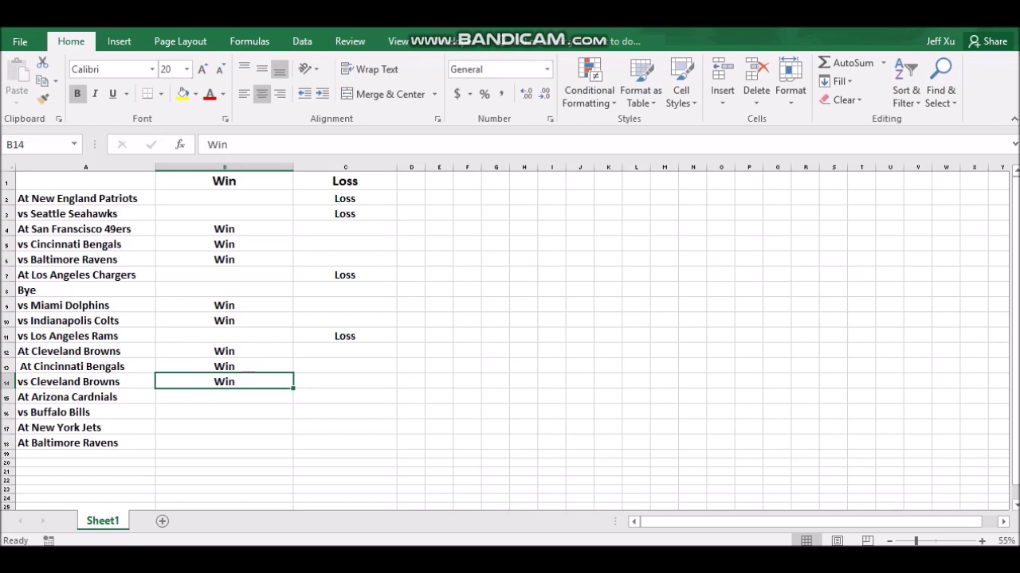
# Enter Win in cell B15 for the away Arizona Cardinals game and format it bold, centered, at font size 20.
pyautogui.click(224, 397)
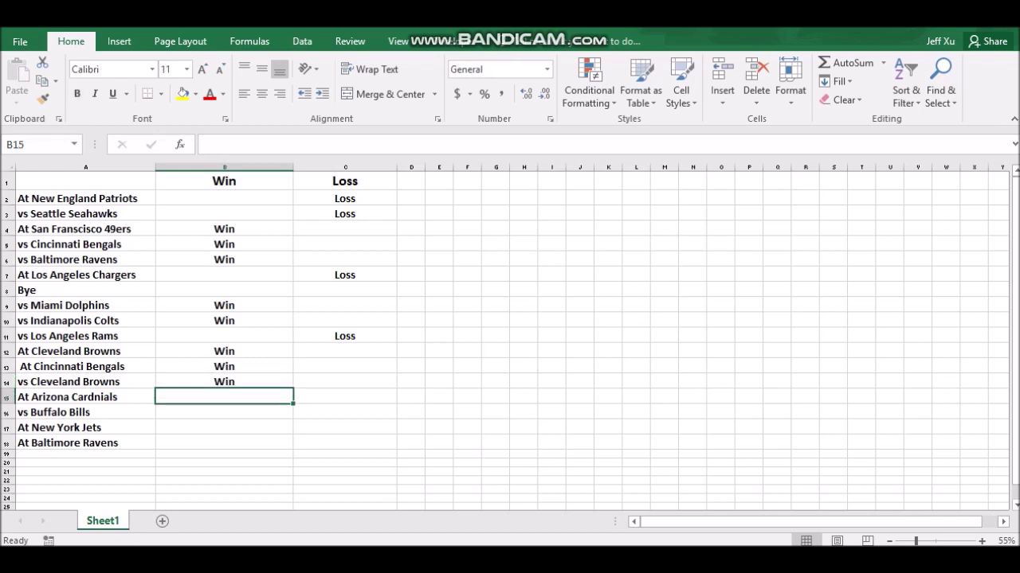
pyautogui.write('Win')
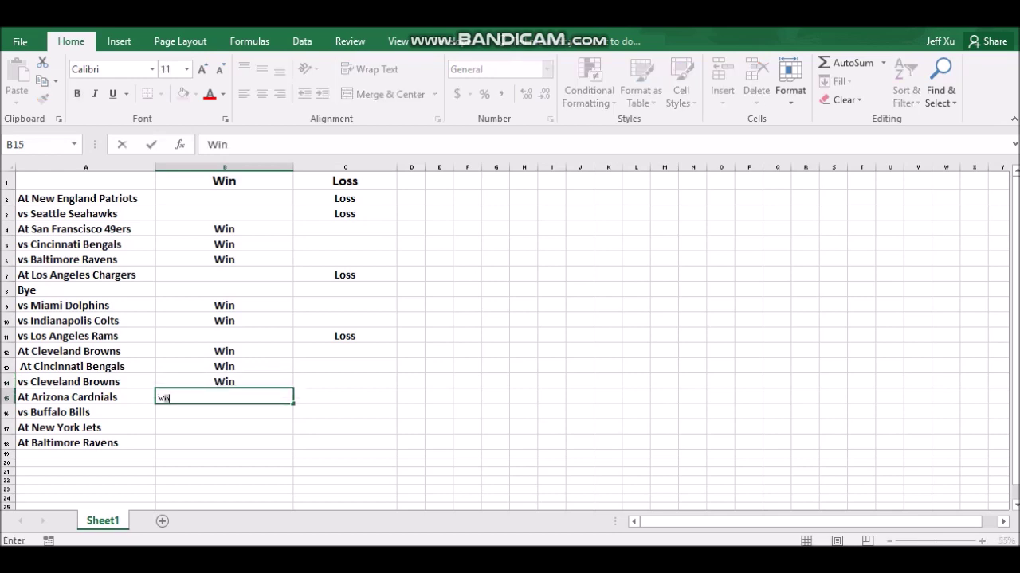
pyautogui.hotkey('ctrl', 'b')
pyautogui.press('Return')
pyautogui.click(224, 470)
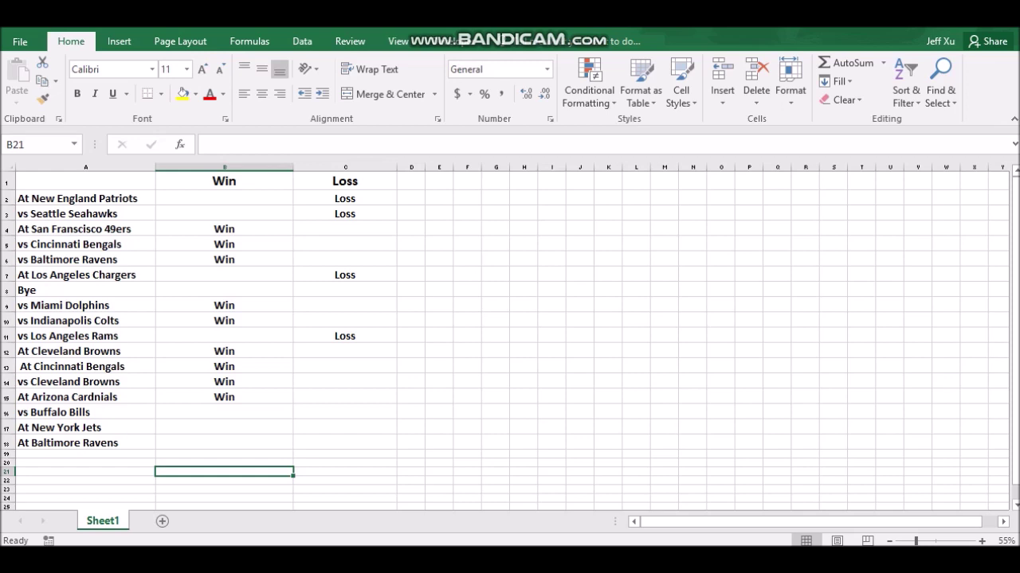
# Enter Win in cell B16 for the home Buffalo Bills game and format it bold, centered, at font size 20.
pyautogui.click(223, 413)
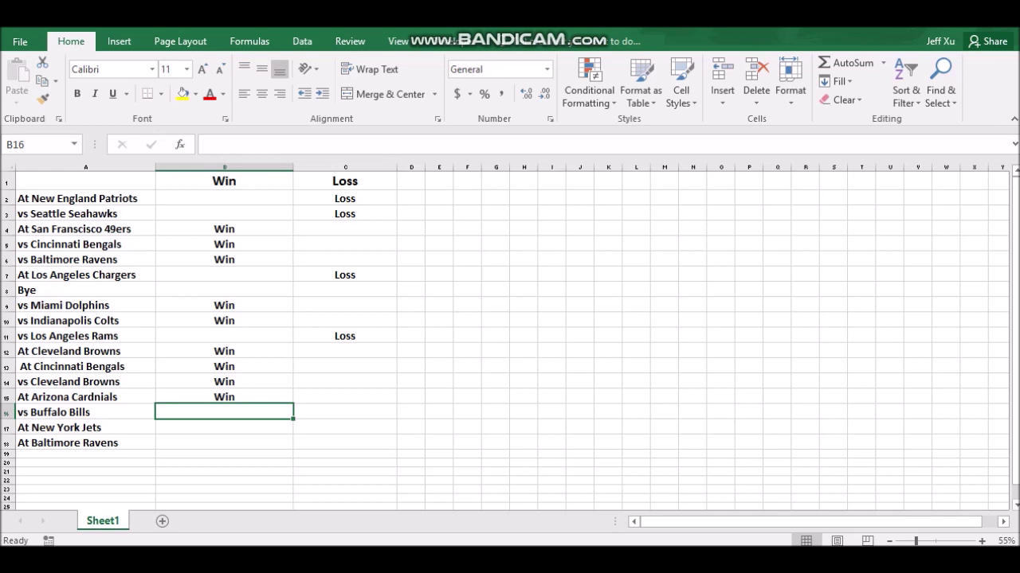
pyautogui.write('Win')
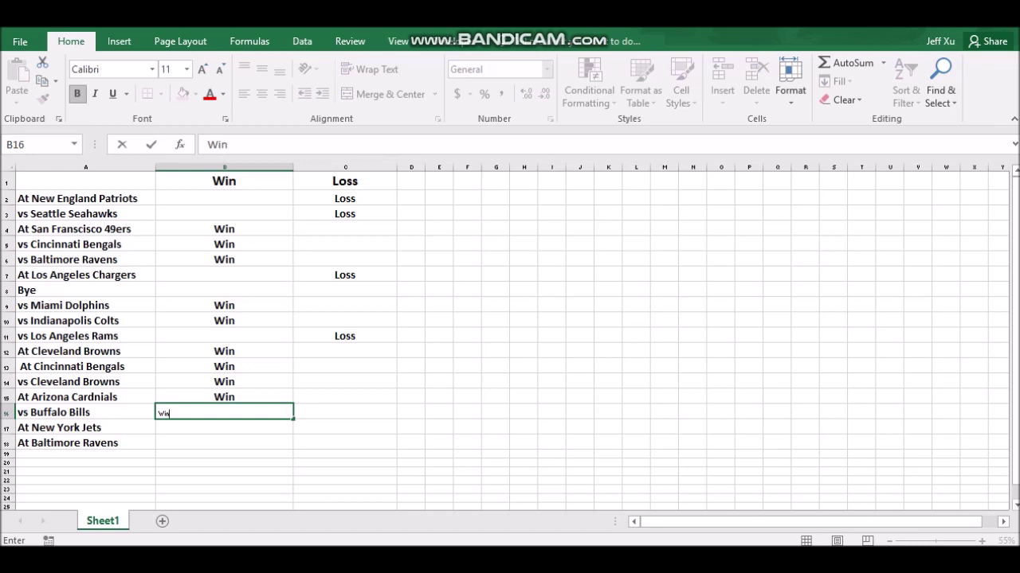
pyautogui.click(186, 69)
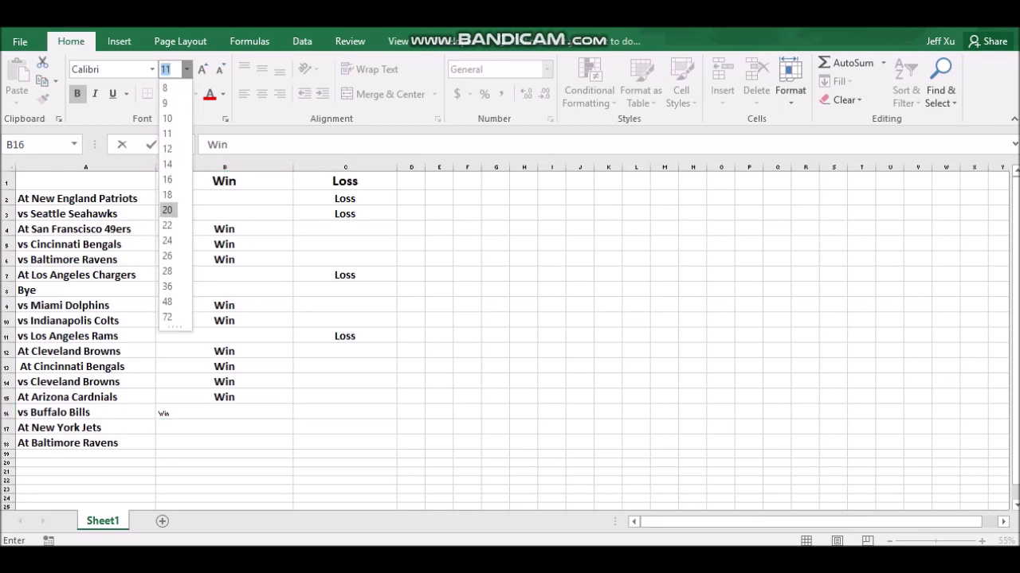
pyautogui.click(168, 208)
pyautogui.doubleClick(163, 413)
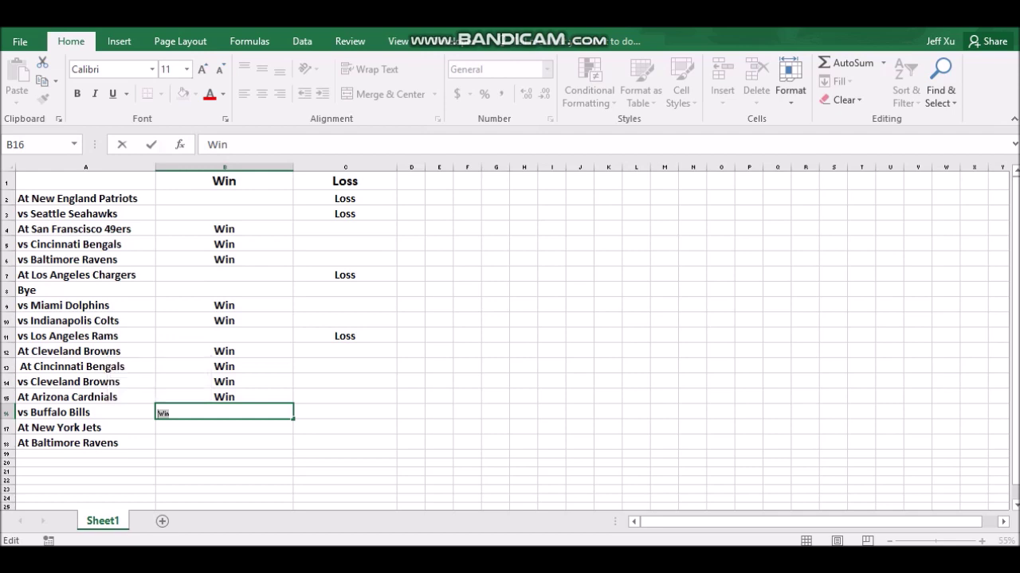
pyautogui.click(186, 69)
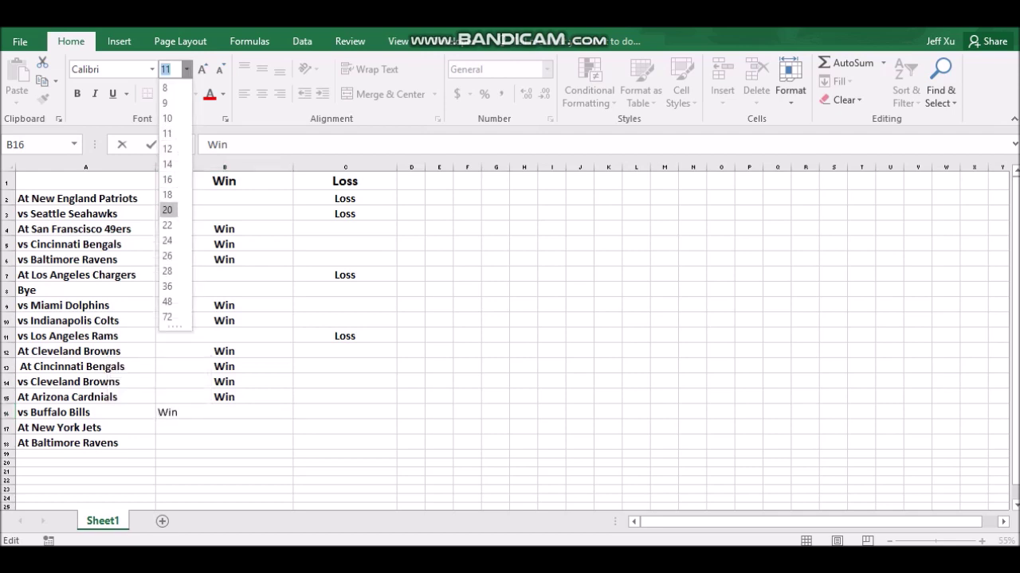
pyautogui.click(167, 210)
pyautogui.click(77, 94)
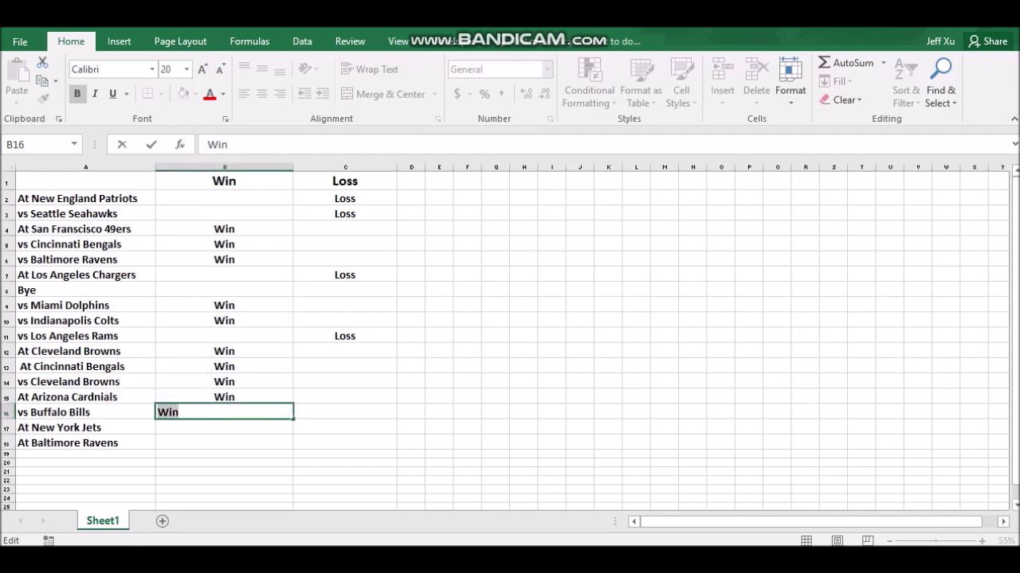
pyautogui.click(225, 454)
pyautogui.click(224, 413)
pyautogui.click(384, 94)
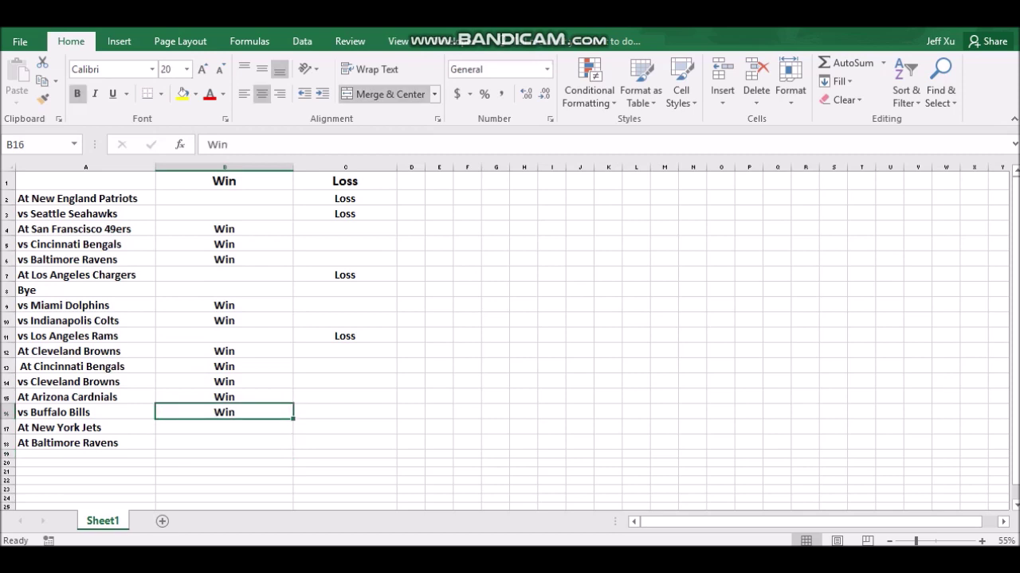
# Enter Win in cell B17 for the away New York Jets game and format it bold, centered, at font size 20.
pyautogui.click(224, 427)
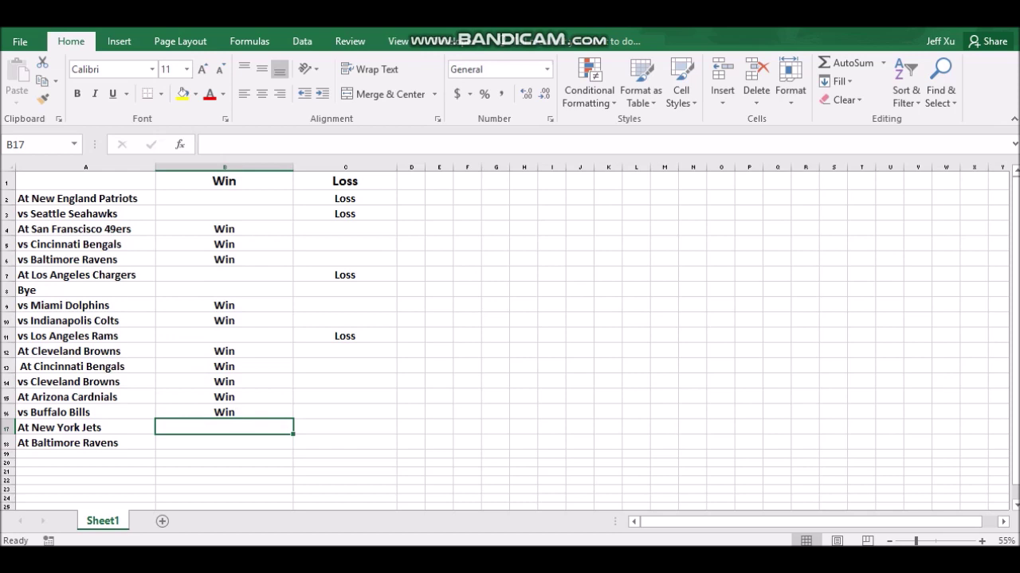
pyautogui.write('Win')
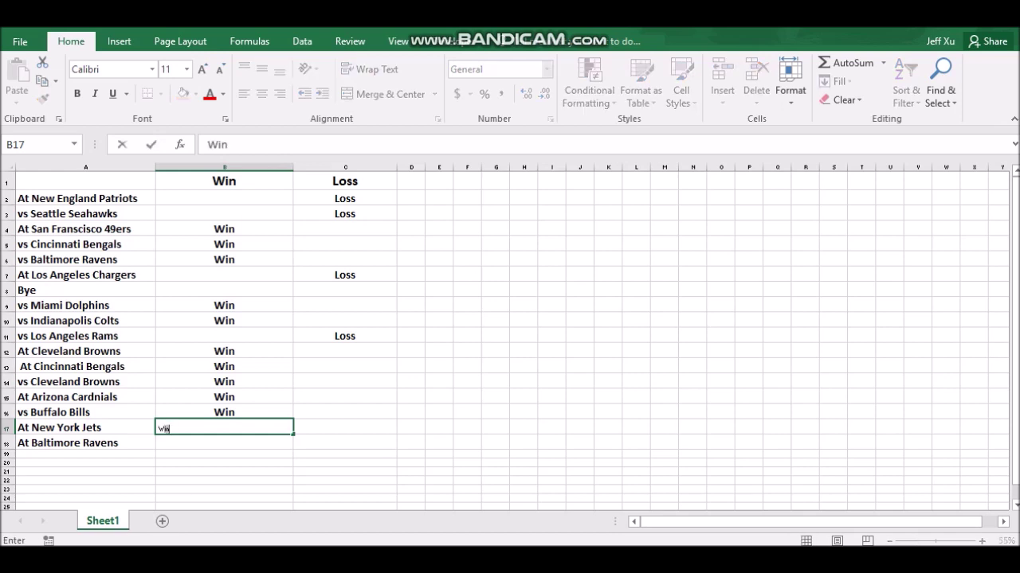
pyautogui.moveTo(158, 428); pyautogui.dragTo(187, 429)
pyautogui.click(77, 94)
pyautogui.click(77, 94)
pyautogui.click(77, 94)
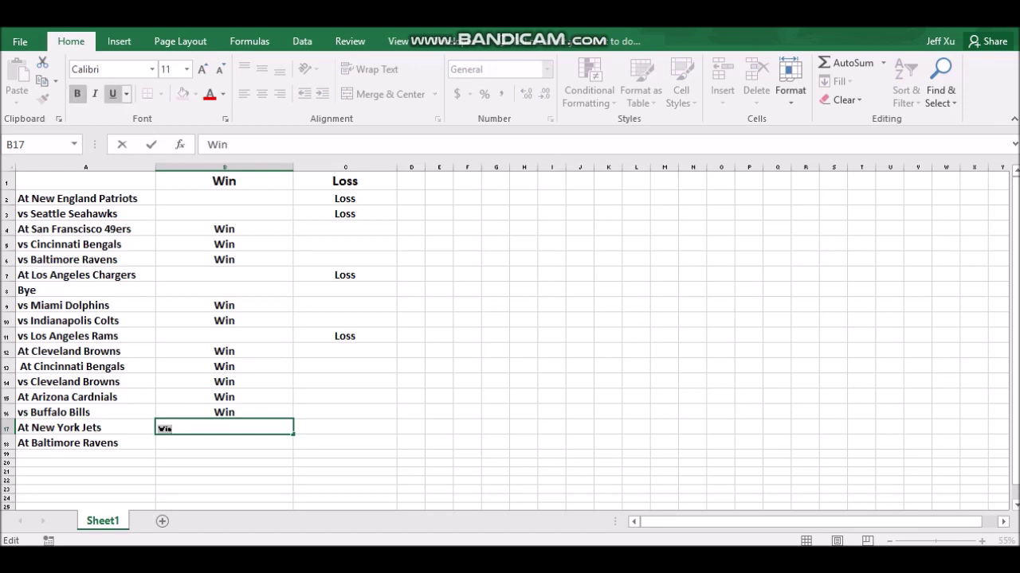
pyautogui.click(186, 69)
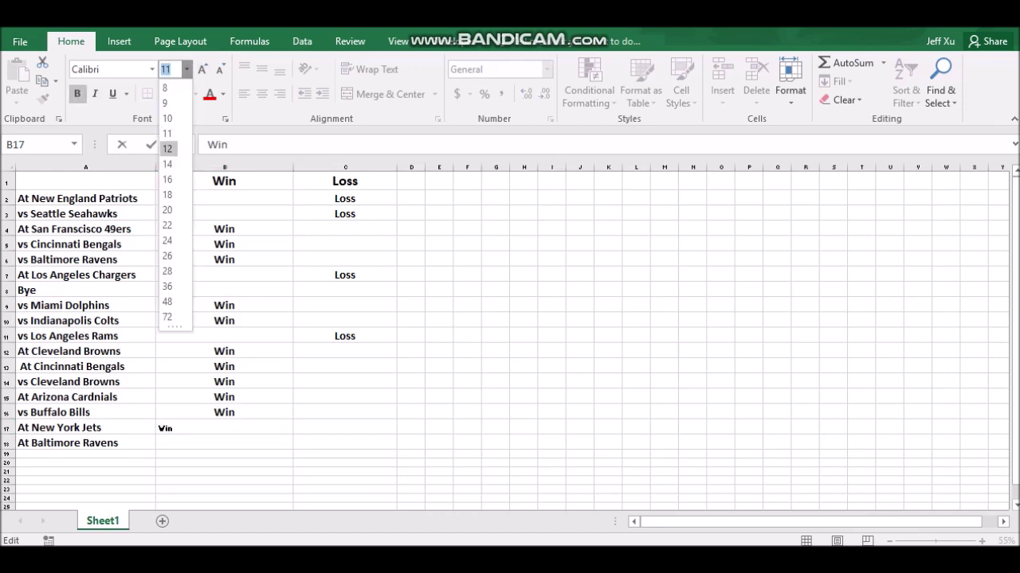
pyautogui.click(167, 210)
pyautogui.click(345, 443)
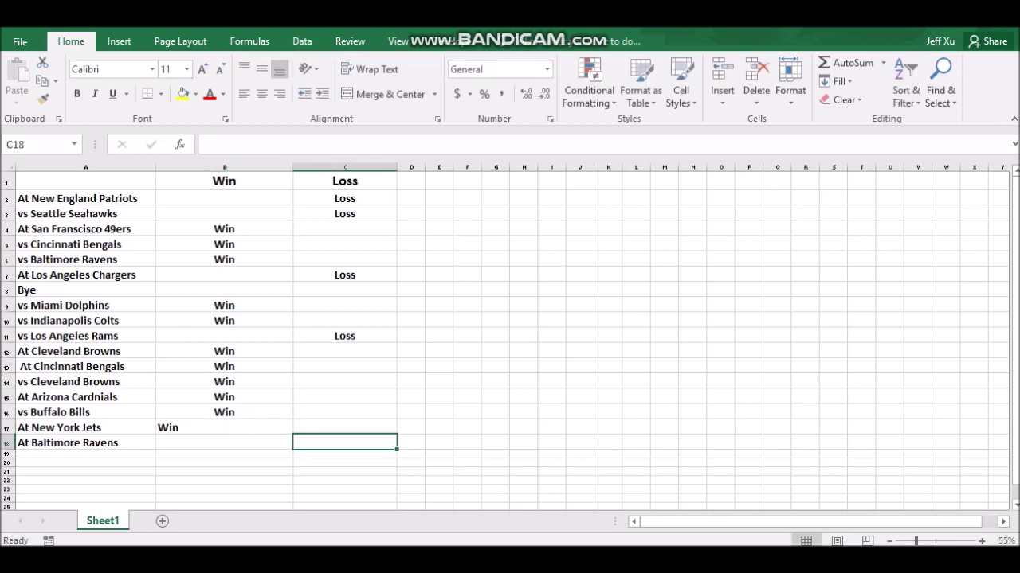
pyautogui.click(223, 428)
pyautogui.click(261, 94)
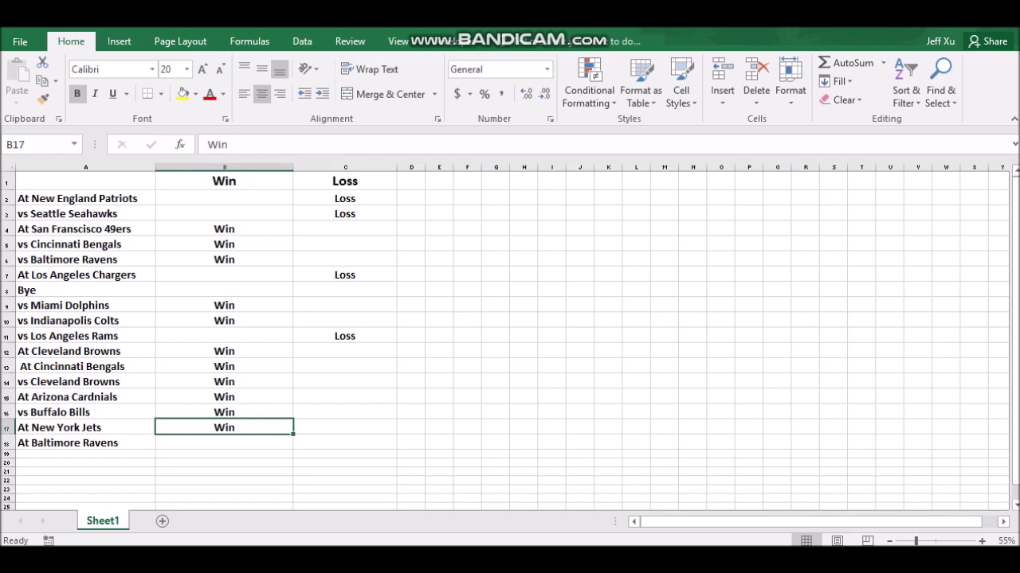
# Enter Loss in cell C18 for the away Baltimore Ravens game and format it bold, centered, at font size 20.
pyautogui.click(224, 443)
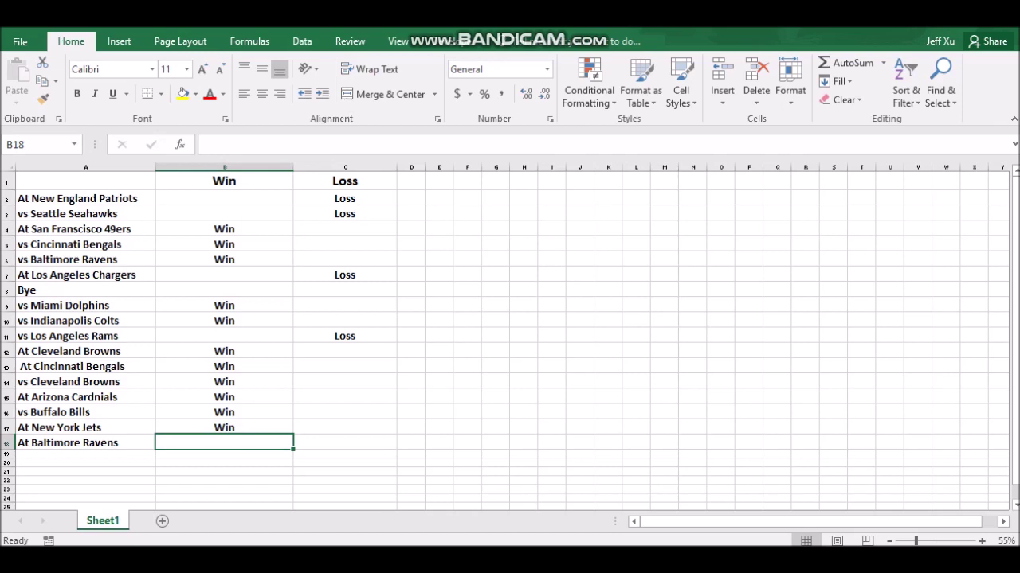
pyautogui.press('Right')
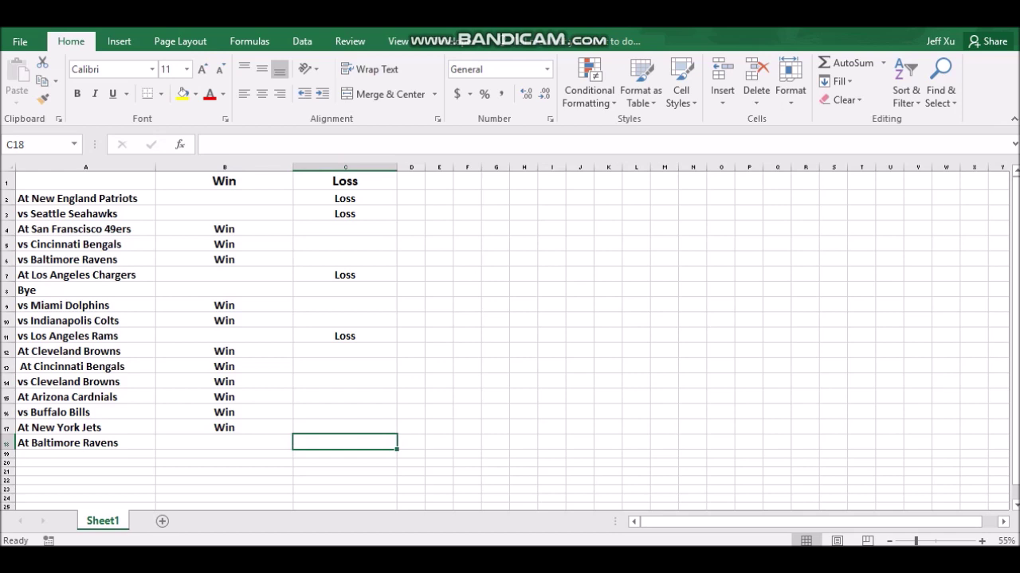
pyautogui.write('Loss')
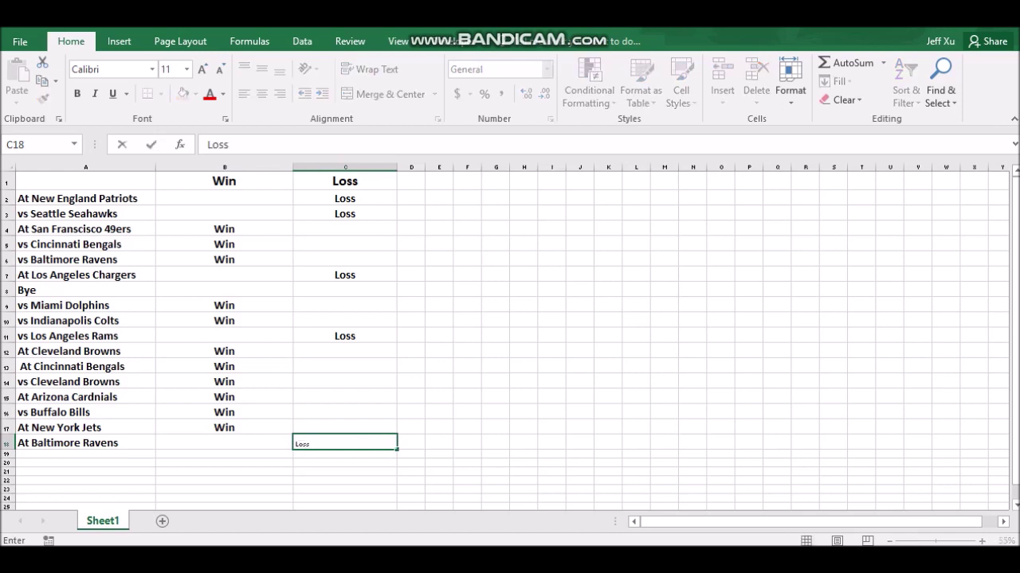
pyautogui.moveTo(310, 444); pyautogui.dragTo(168, 441)
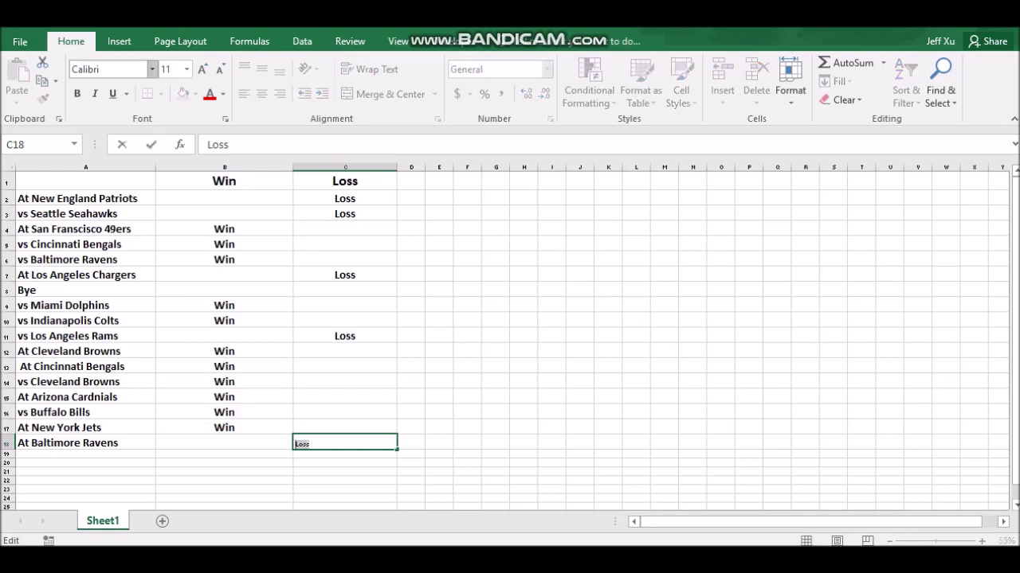
pyautogui.click(77, 94)
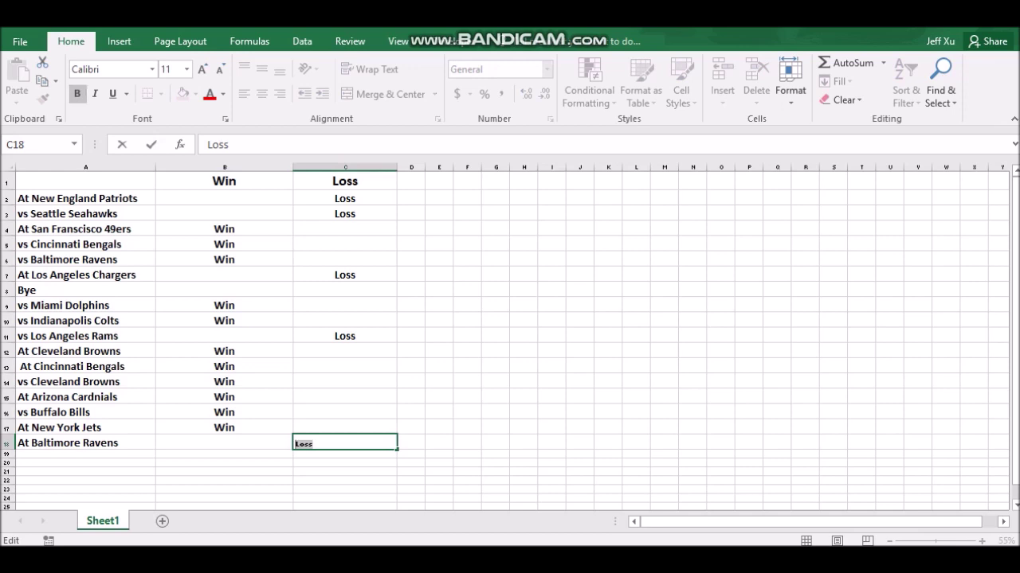
pyautogui.press('Return')
pyautogui.click(345, 443)
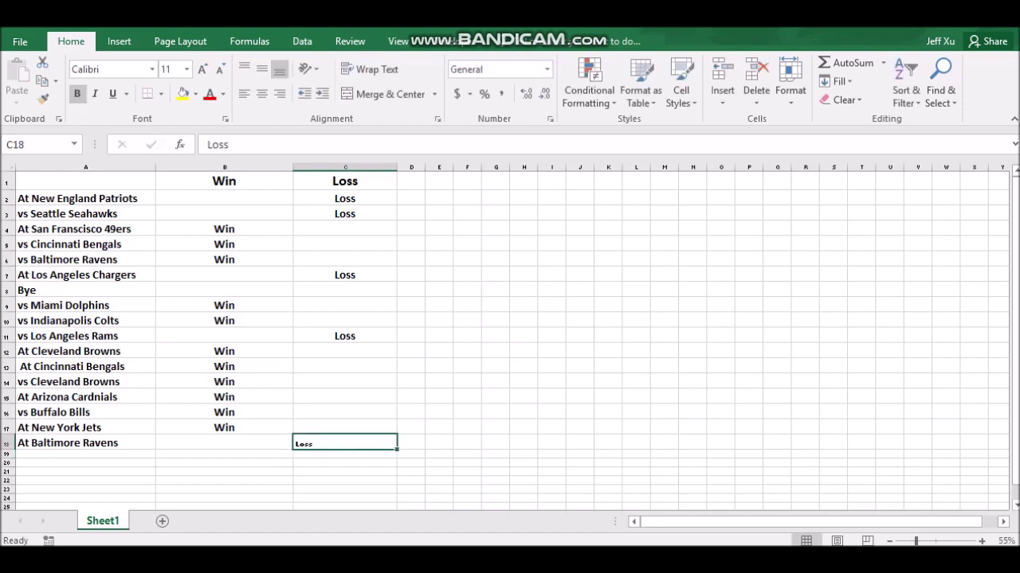
pyautogui.click(384, 94)
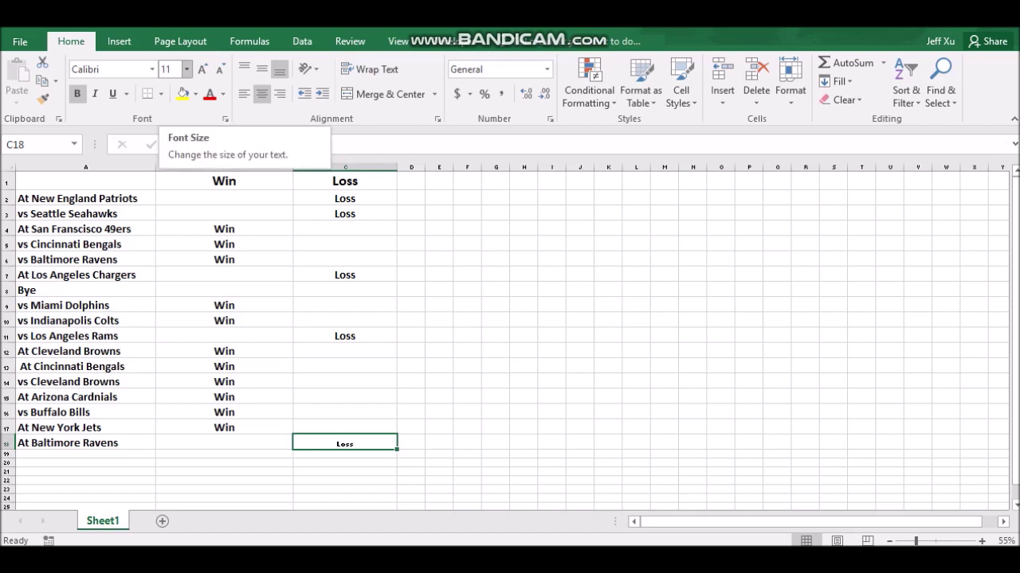
pyautogui.click(186, 70)
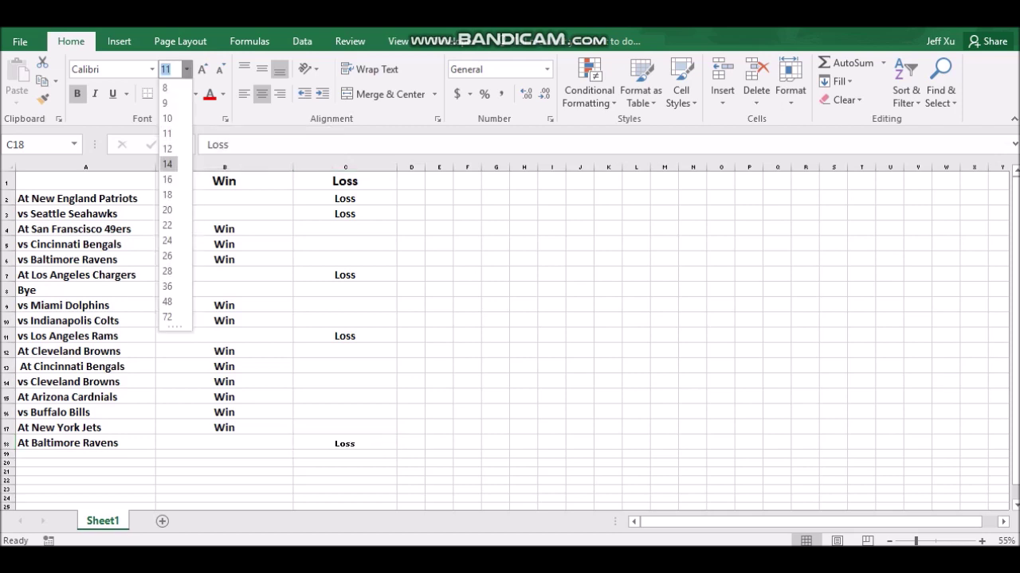
pyautogui.click(167, 210)
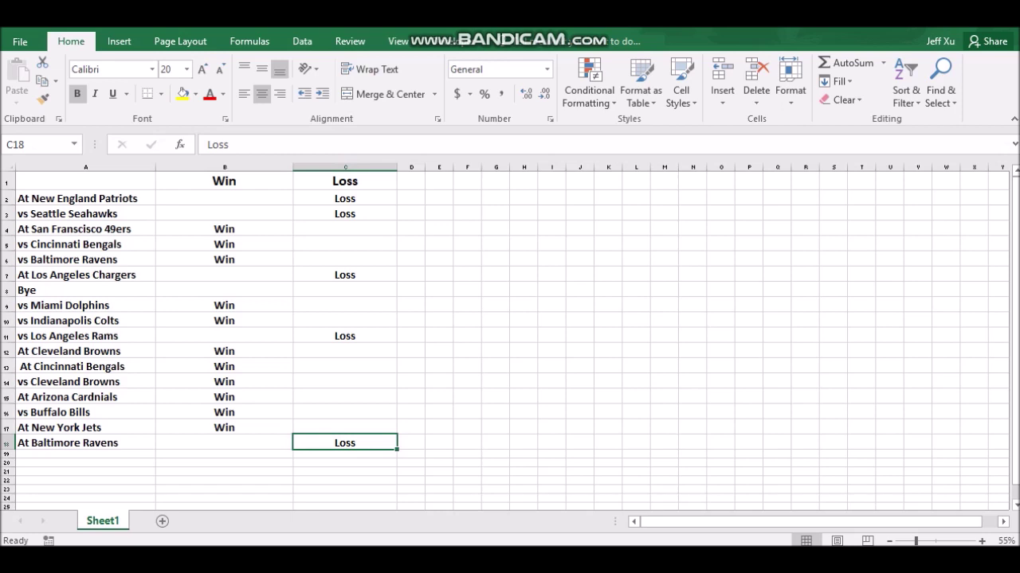
# Select cells B12 to B17 to review the run of wins from the away Cleveland Browns game to the New York Jets game.
pyautogui.moveTo(223, 351); pyautogui.dragTo(224, 427)
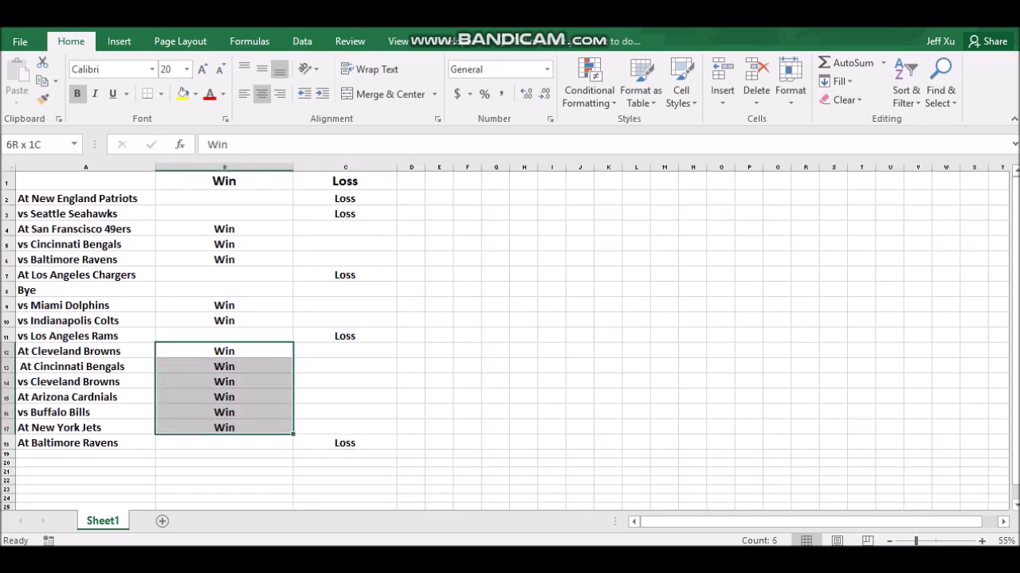